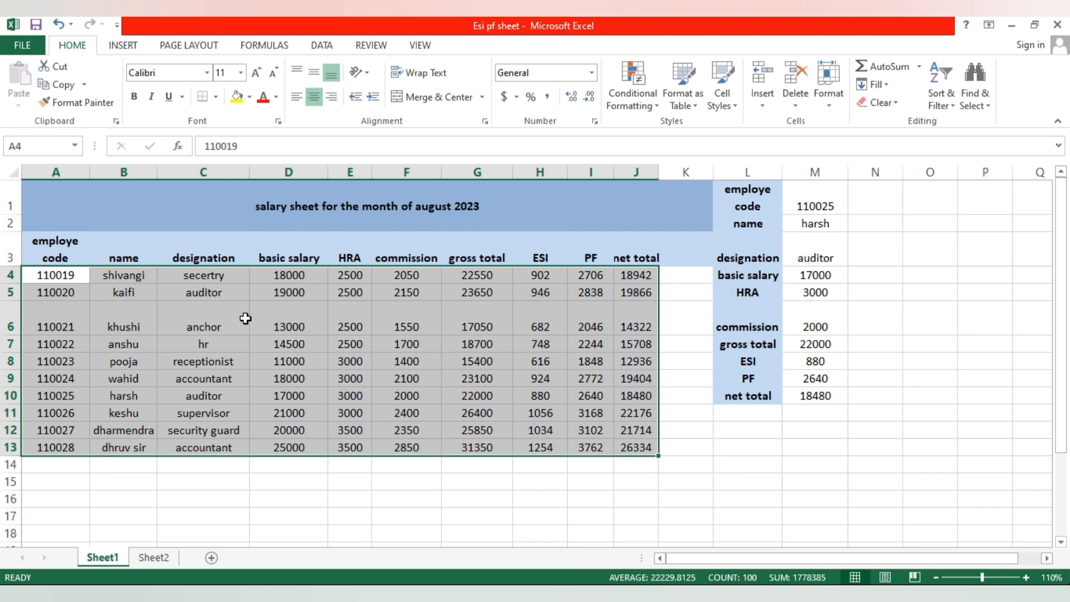
- Create a pivot table on a new worksheet from the salary data in Sheet1 range A3:J14, including the header row
left_click(550, 513)
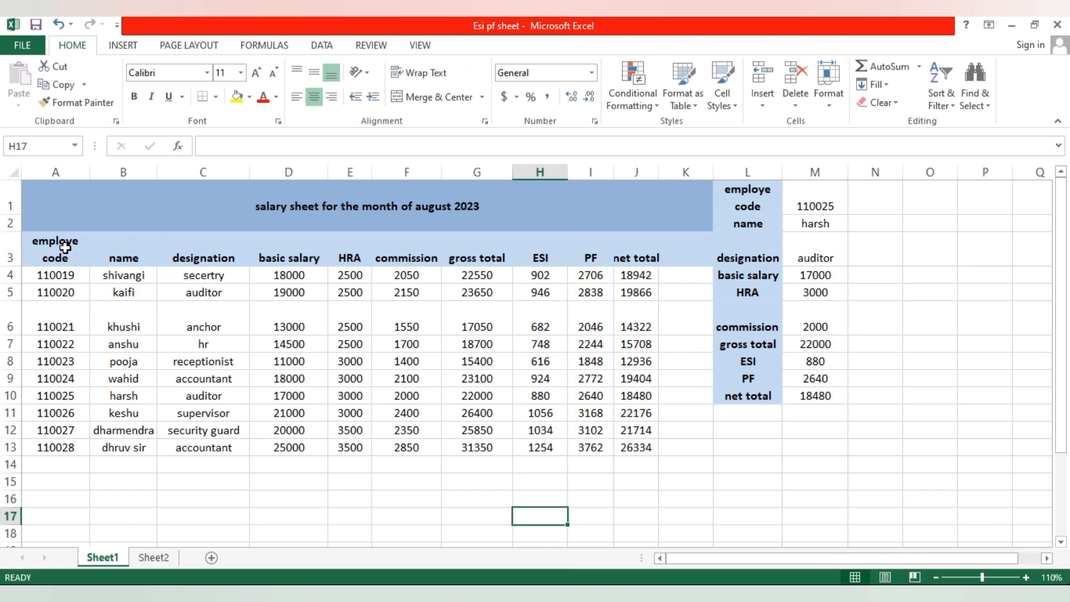
left_click_drag(56, 248, 658, 458)
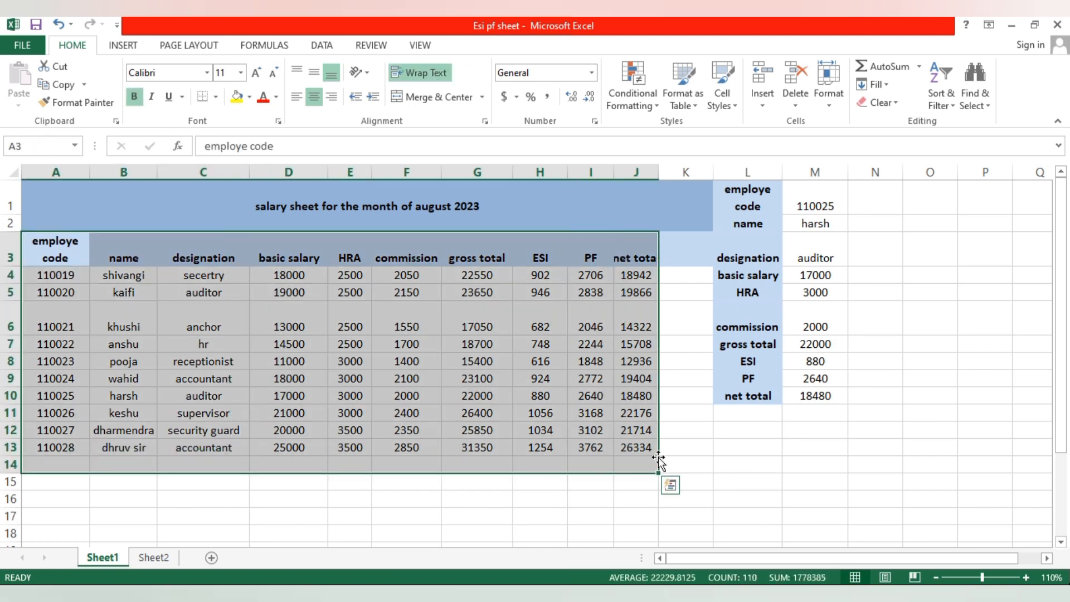
left_click(123, 47)
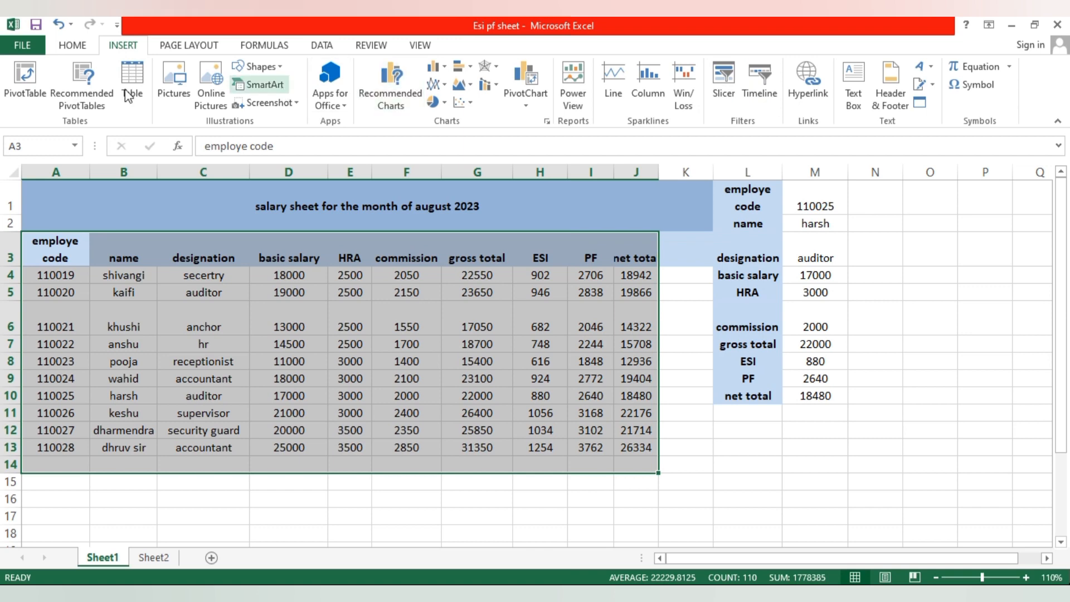
left_click(30, 80)
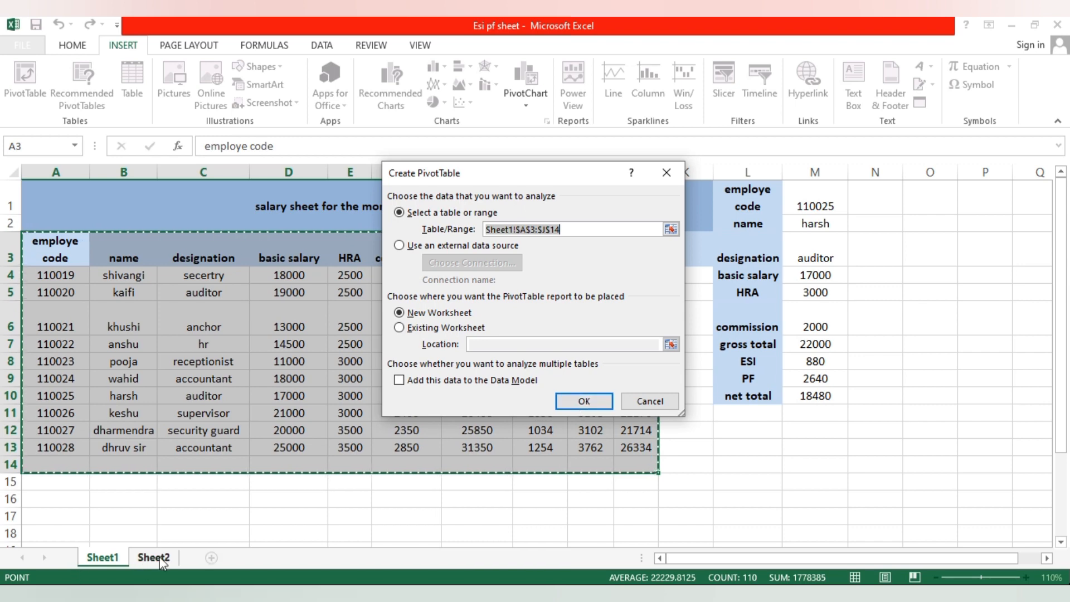
left_click(591, 405)
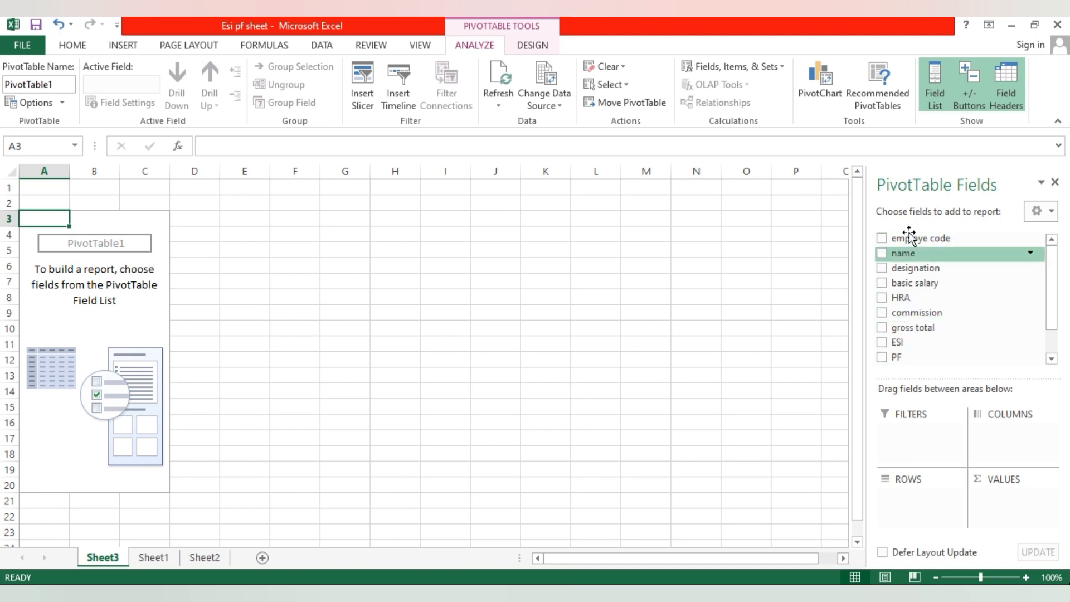
- Add the employe code and name fields to the rows of the pivot table on Sheet3
left_click(204, 557)
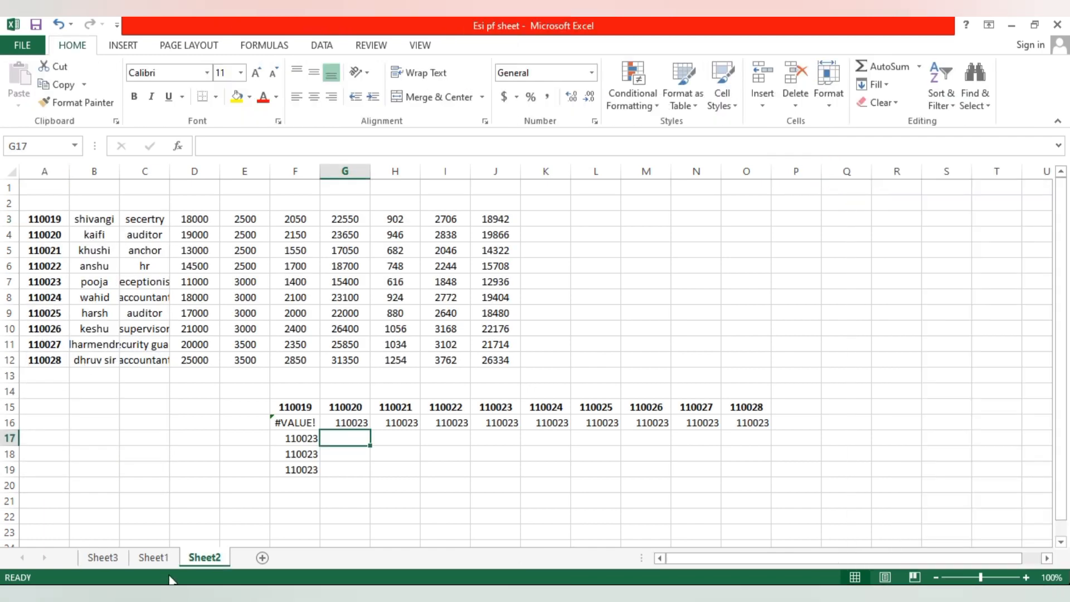
left_click(155, 558)
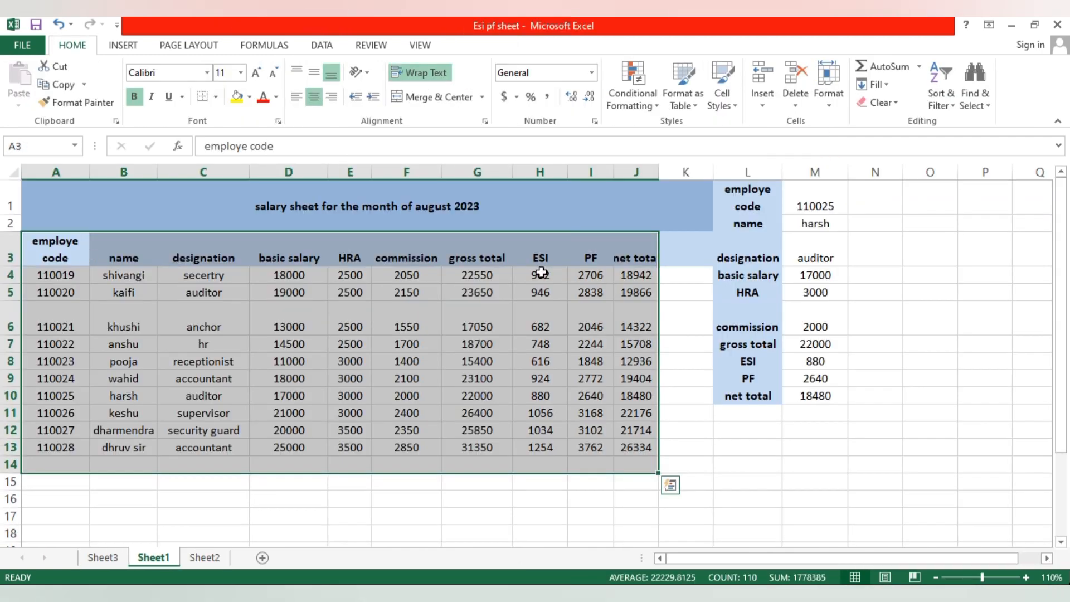
left_click(102, 557)
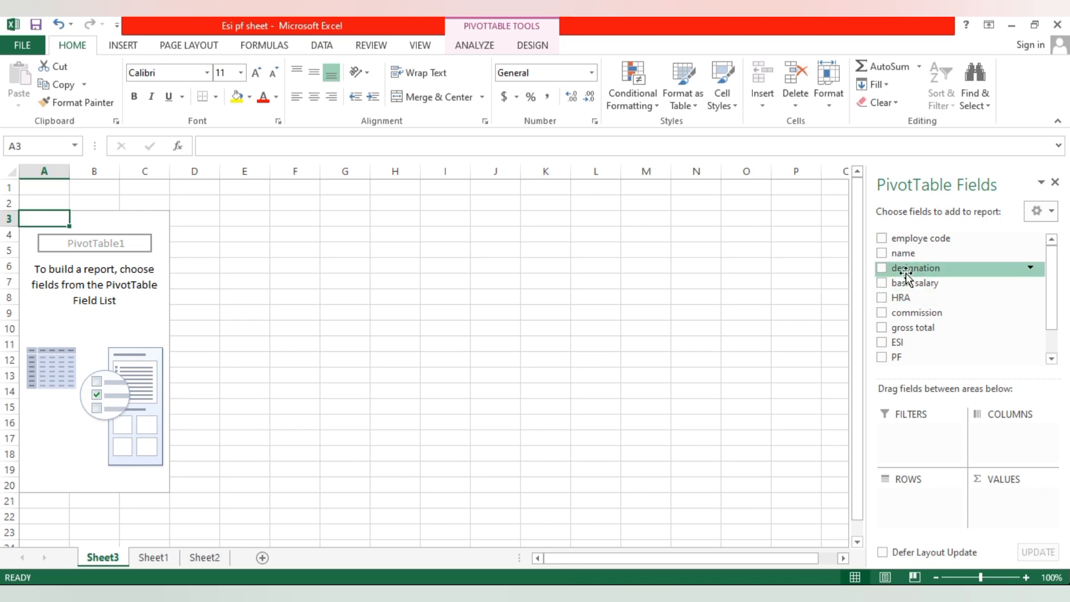
left_click(883, 238)
left_click(883, 254)
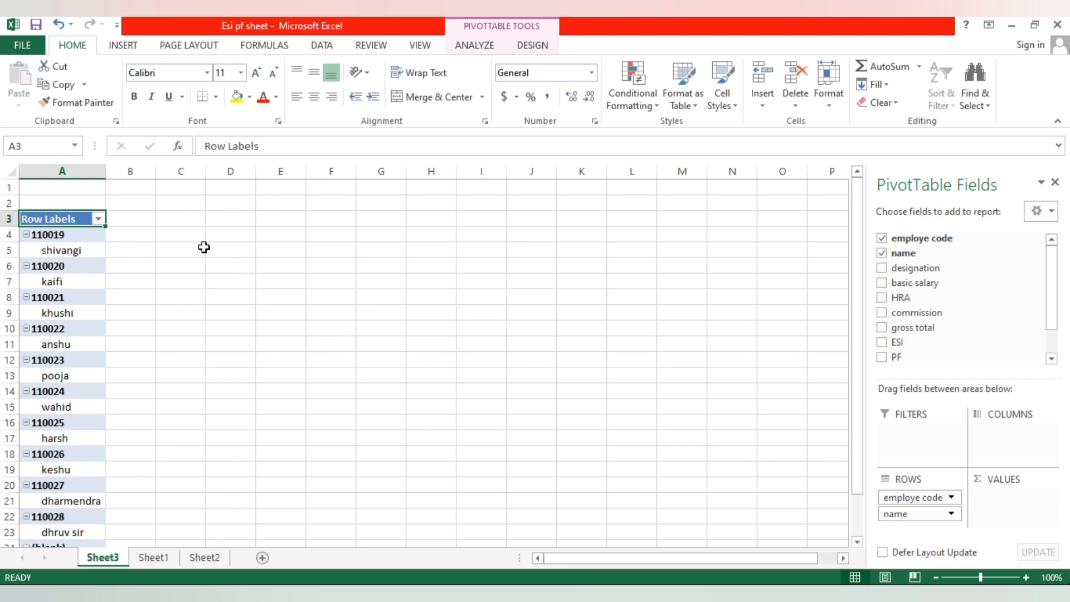
- Filter the pivot table's row labels to show only the second employee code in the list
left_click(100, 219)
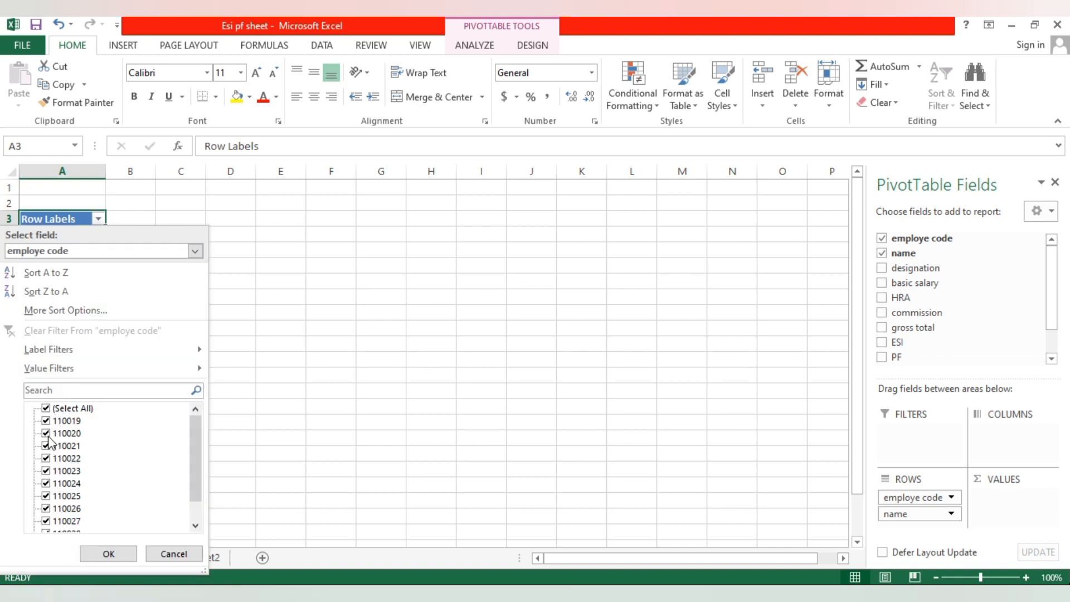
left_click(47, 408)
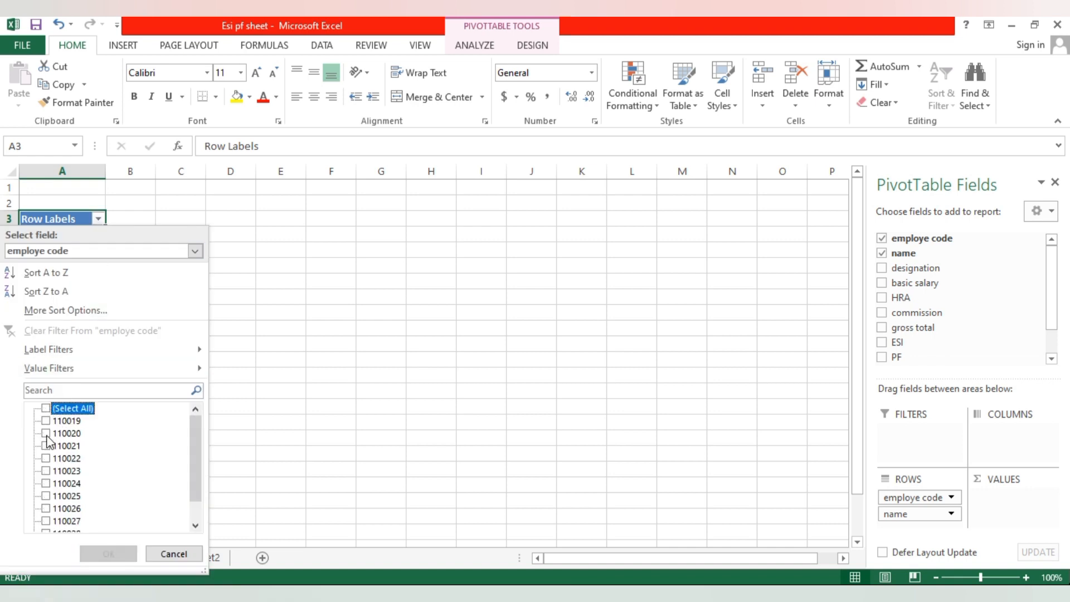
left_click(45, 433)
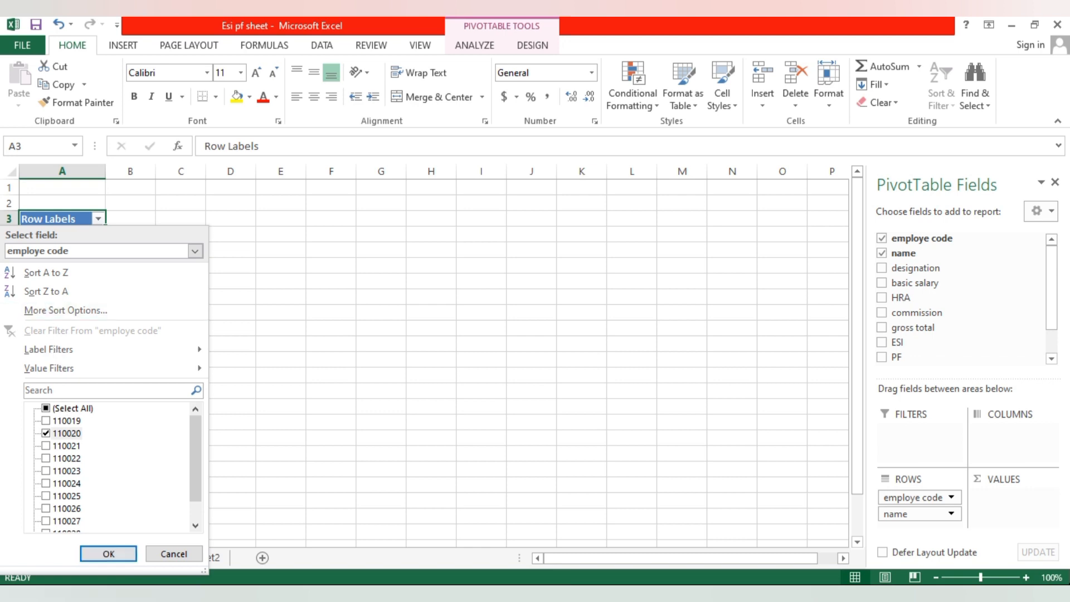
left_click(109, 554)
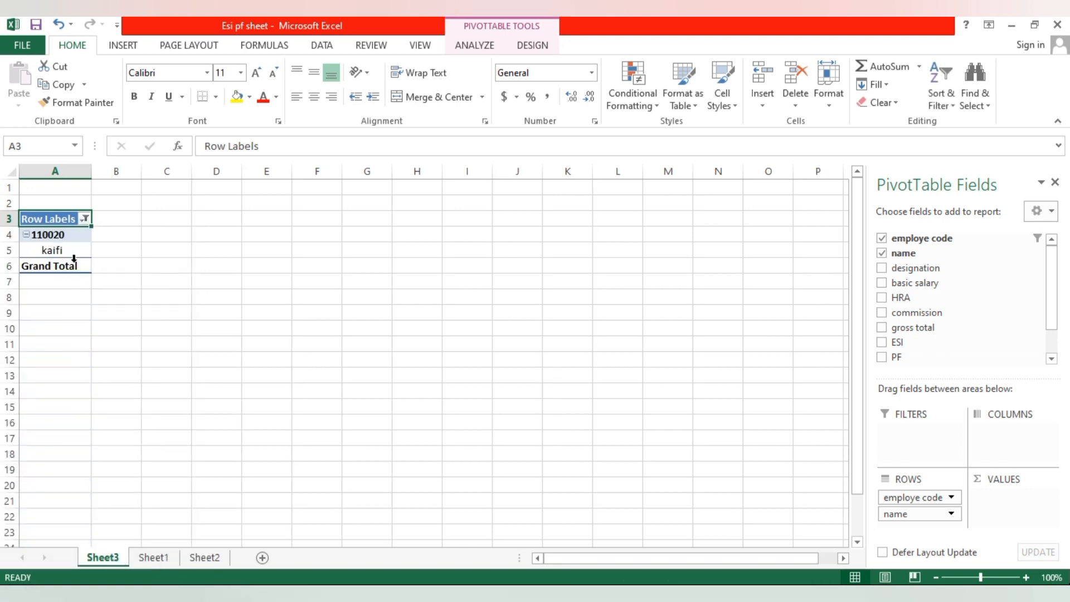
- Compare the filtered employee's code and name with the salary data on Sheet1, and return to Sheet3
left_click(219, 559)
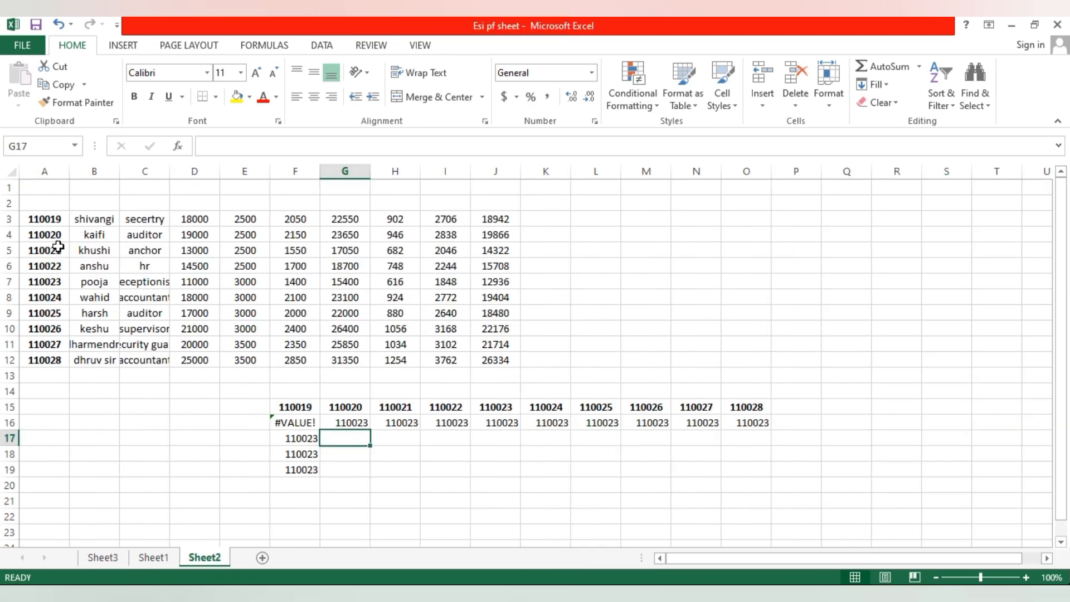
left_click(144, 560)
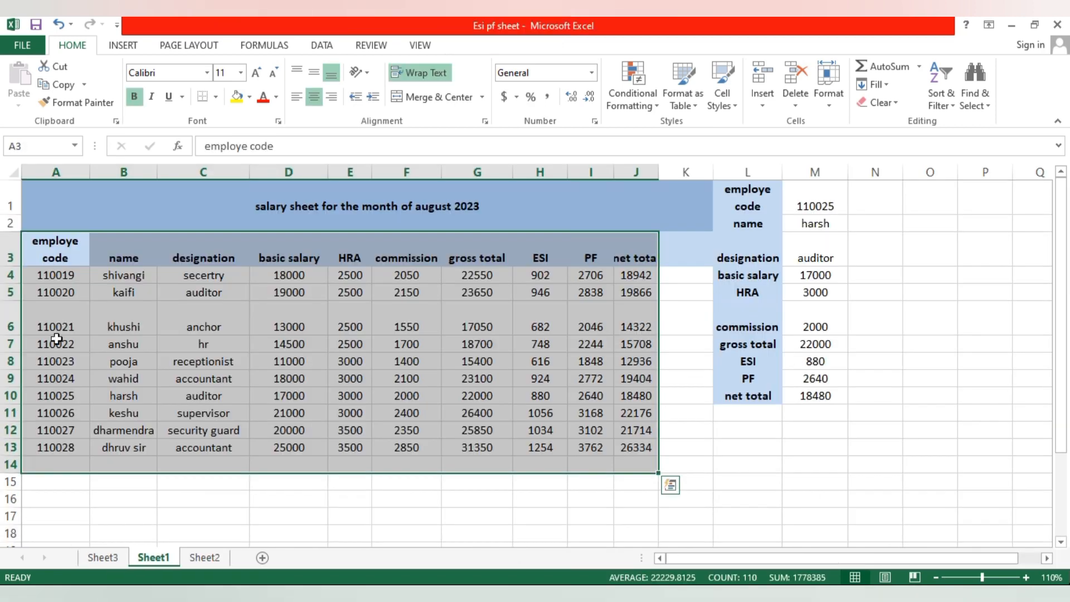
left_click(119, 559)
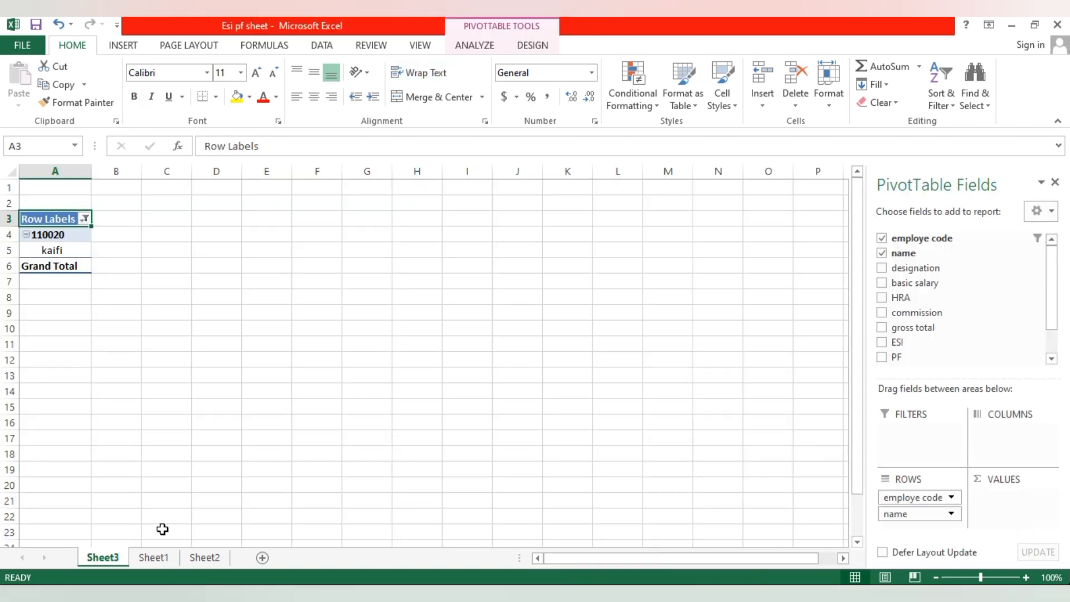
left_click(146, 557)
left_click(63, 293)
left_click(133, 295)
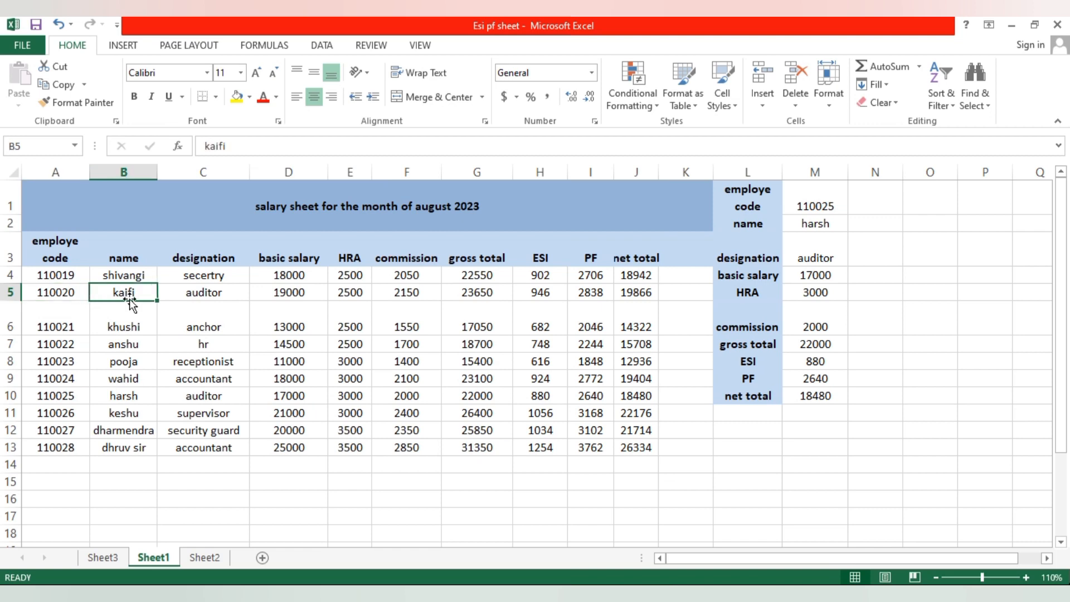
left_click(106, 558)
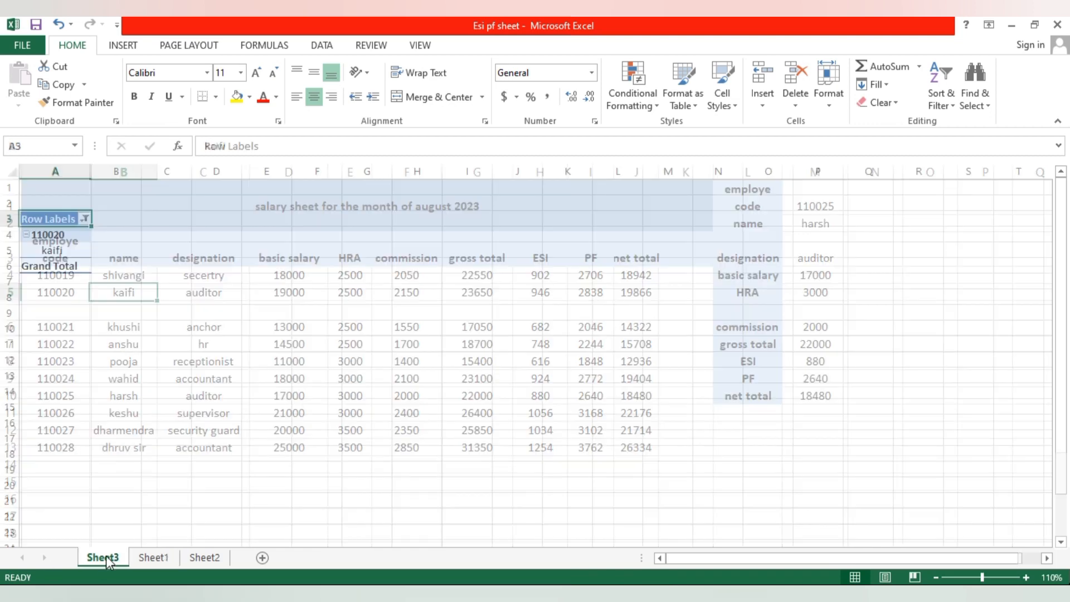
- Change the employe code filter to show only the third employee code in the list
left_click(83, 219)
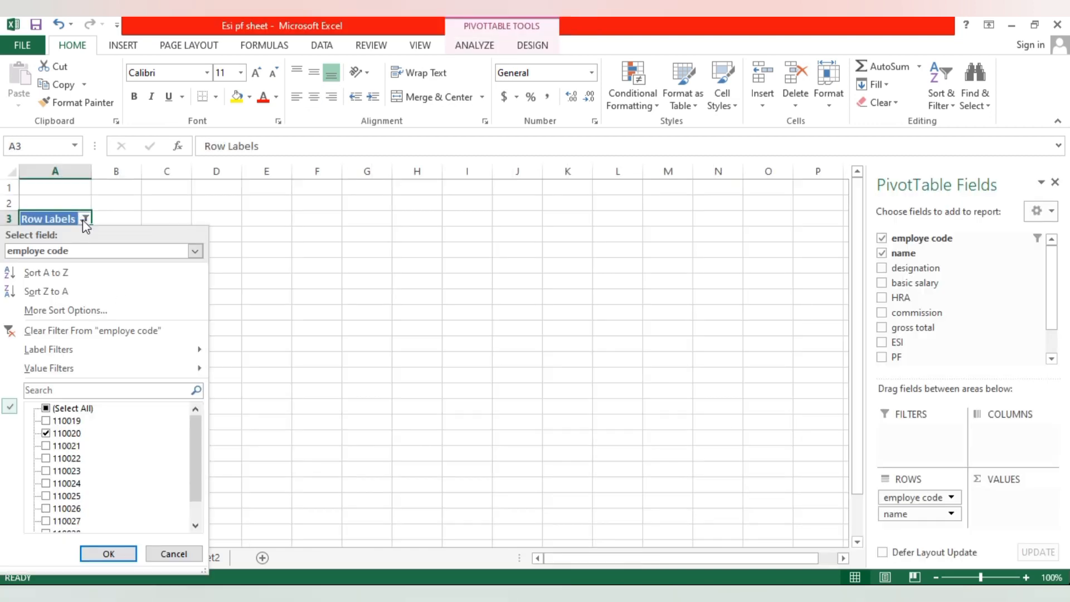
left_click(47, 409)
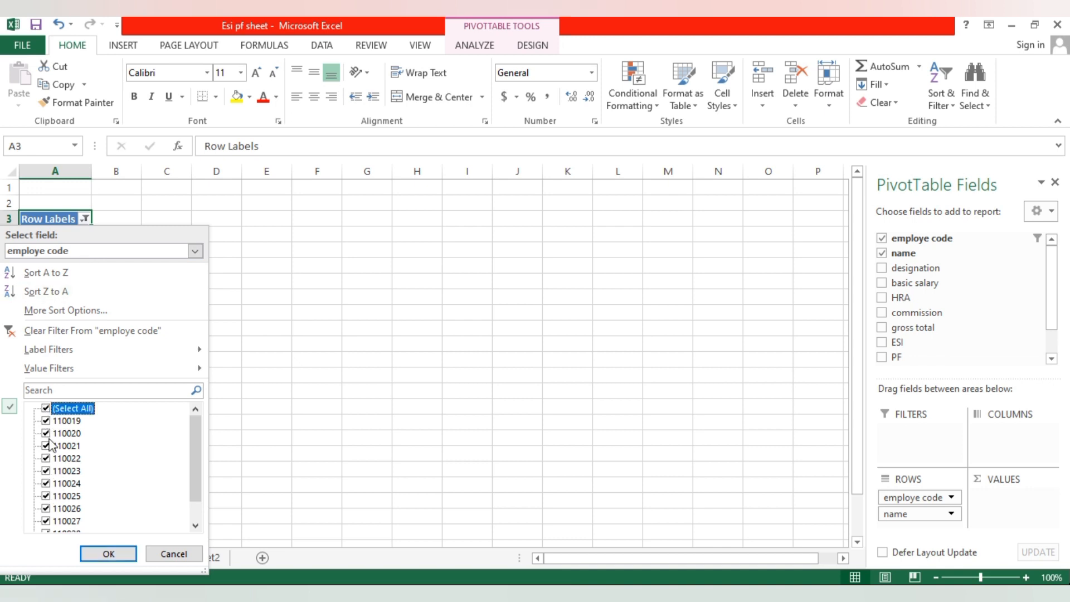
left_click(47, 409)
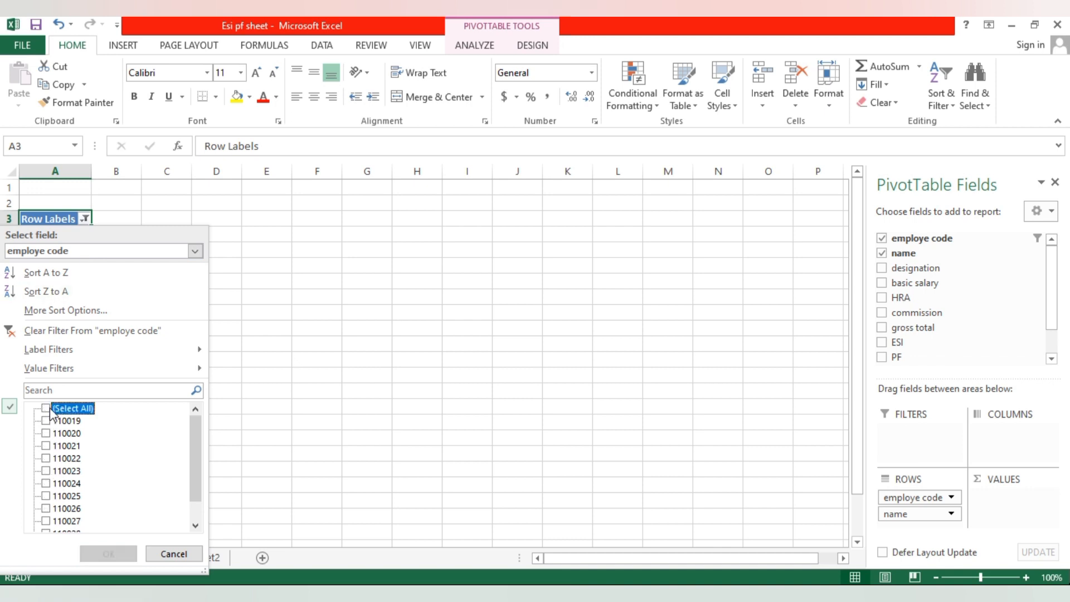
left_click(46, 445)
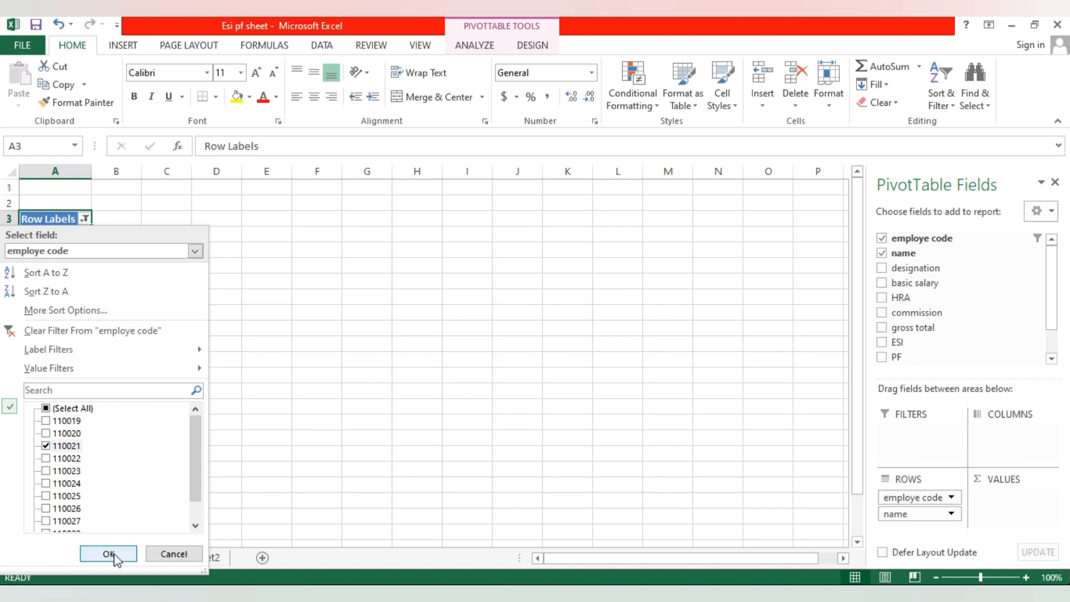
left_click(109, 553)
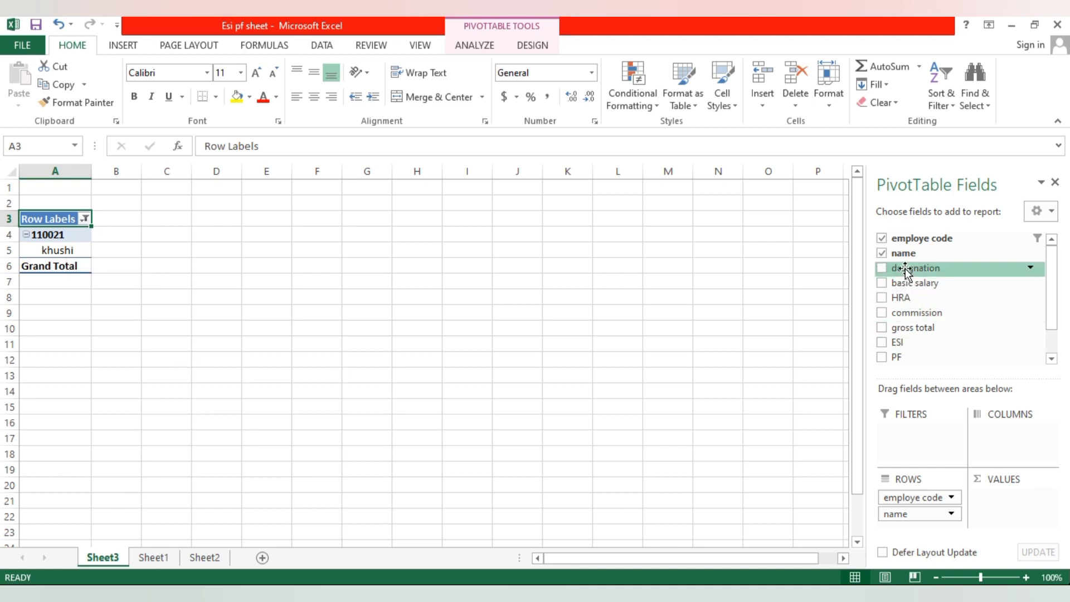
- Replace the employe code field with designation in the pivot table and filter the name field to the first listed name
left_click(882, 238)
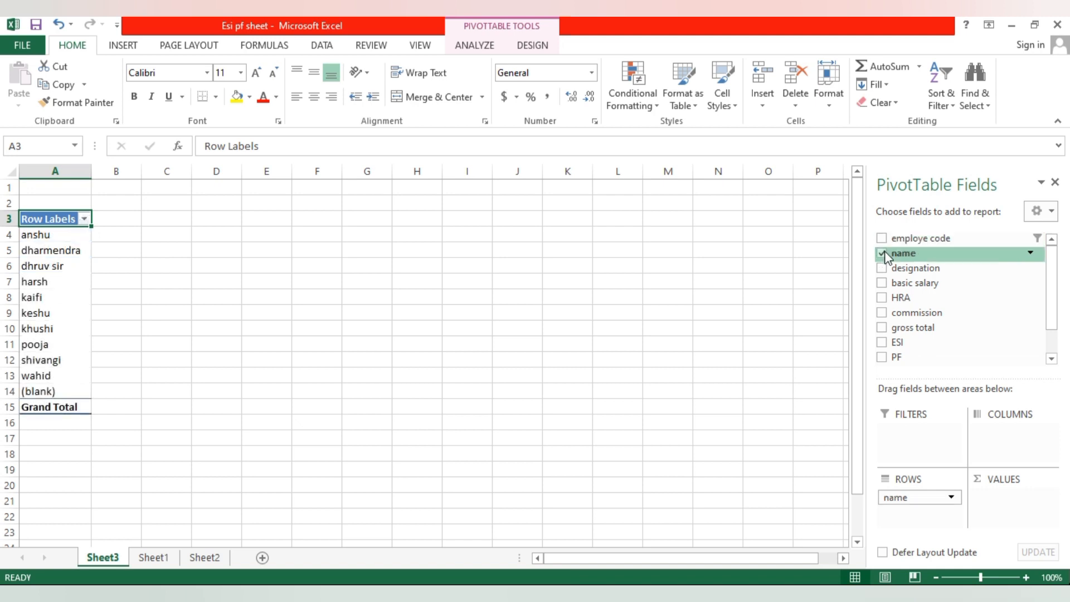
left_click(881, 267)
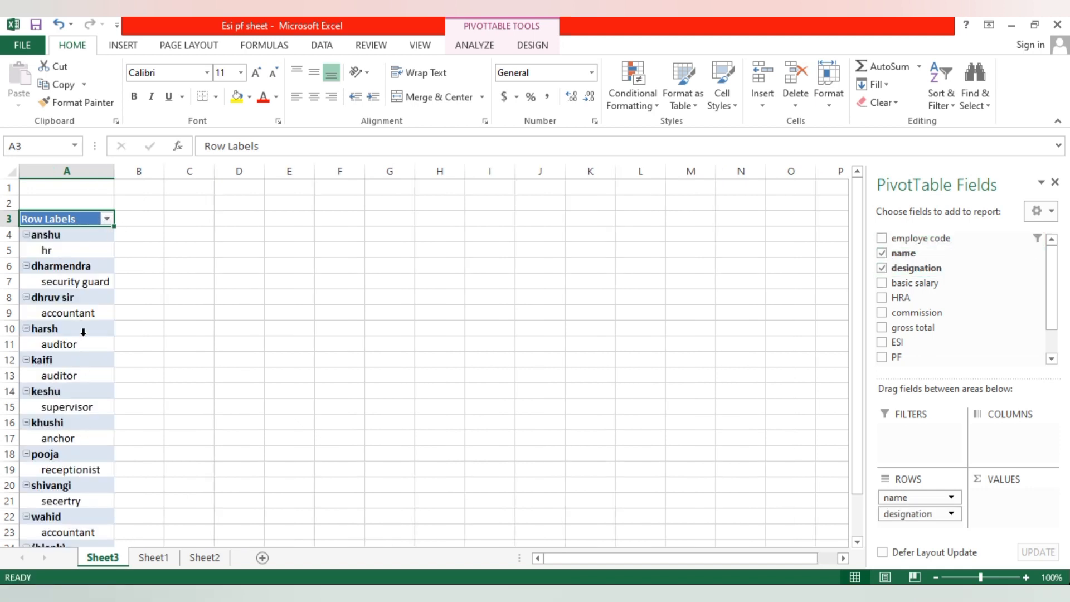
left_click(106, 219)
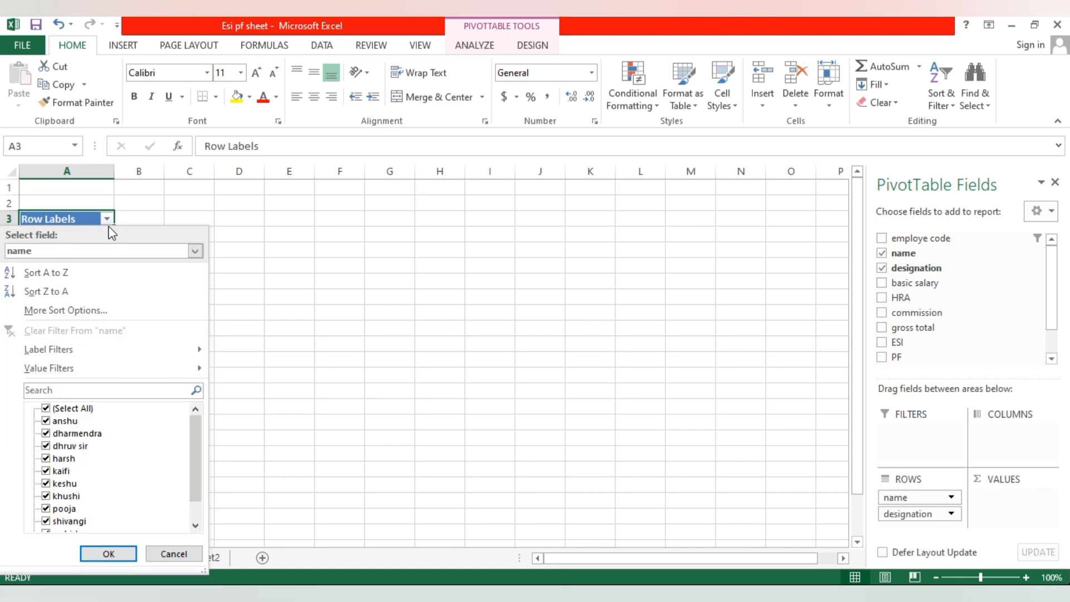
left_click(46, 408)
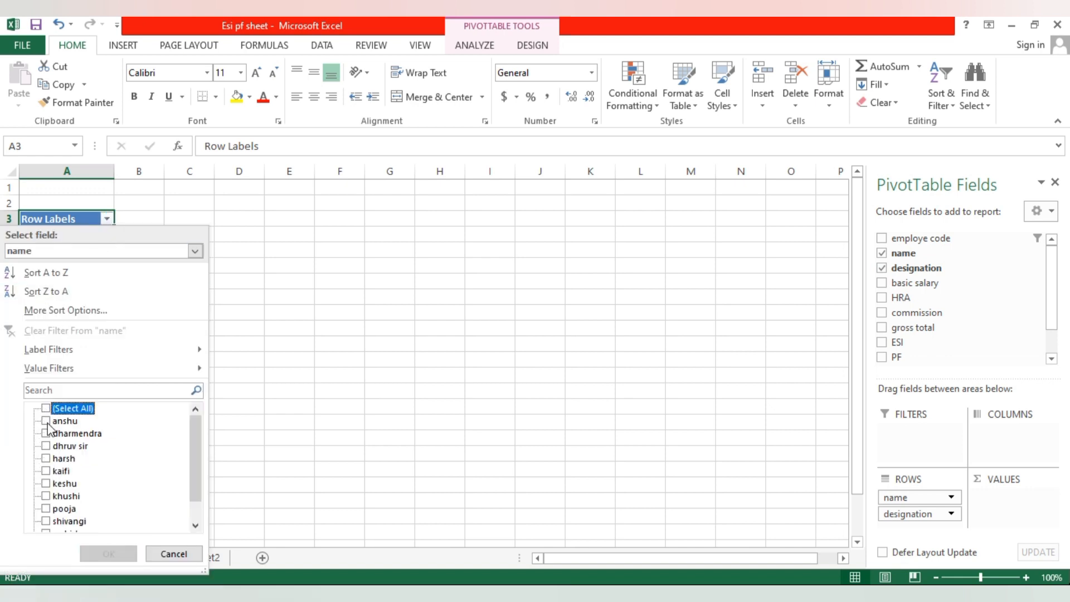
left_click(45, 420)
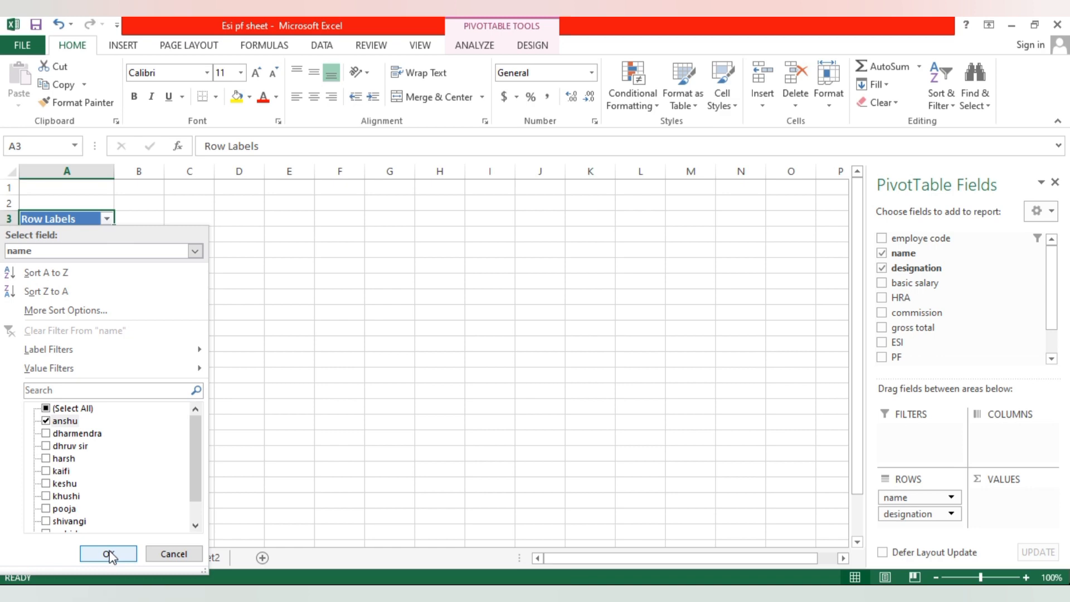
left_click(108, 554)
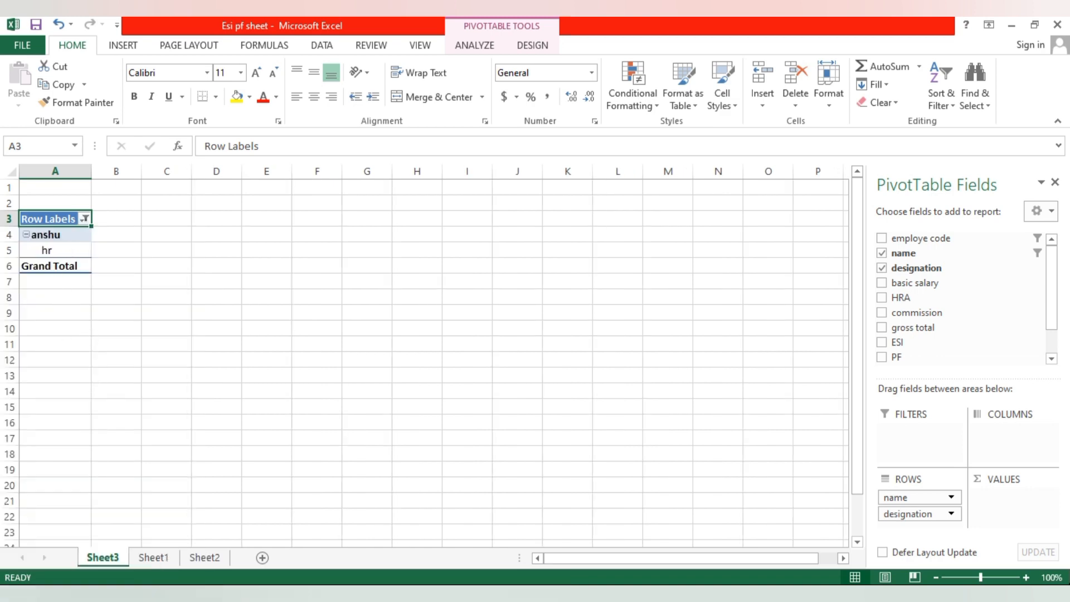
- Check the filtered employee's designation against the salary data on Sheet1, and return to the pivot table on Sheet3
left_click(155, 557)
left_click(125, 329)
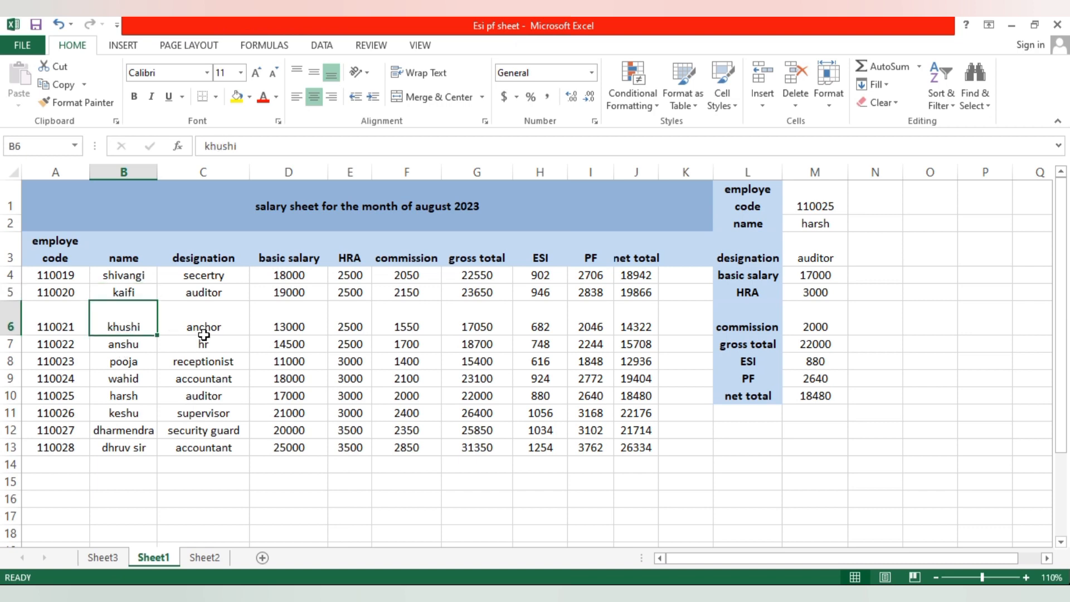
left_click(135, 345)
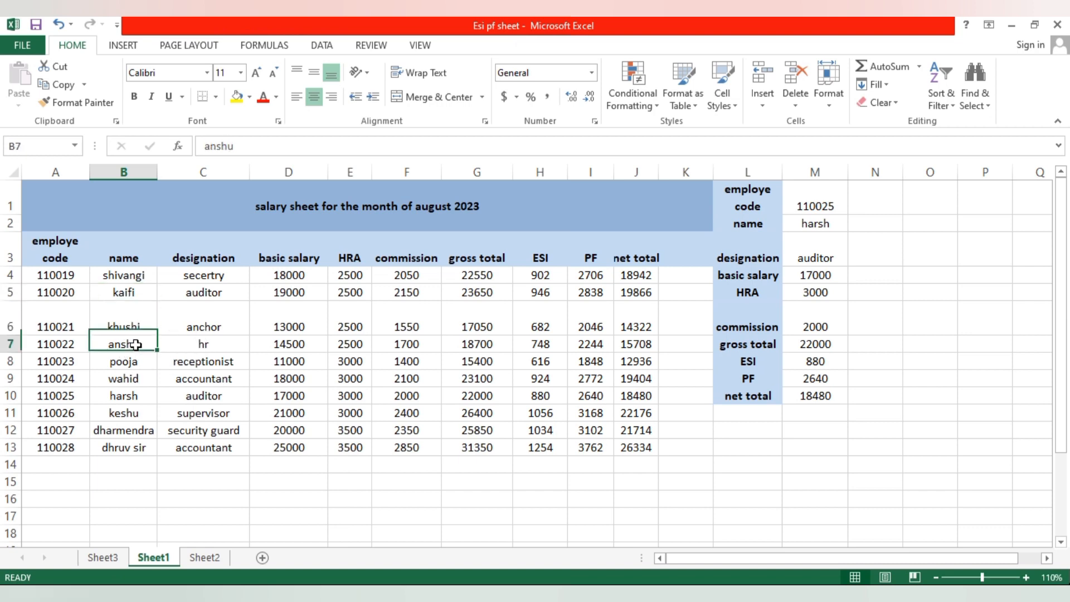
left_click(209, 343)
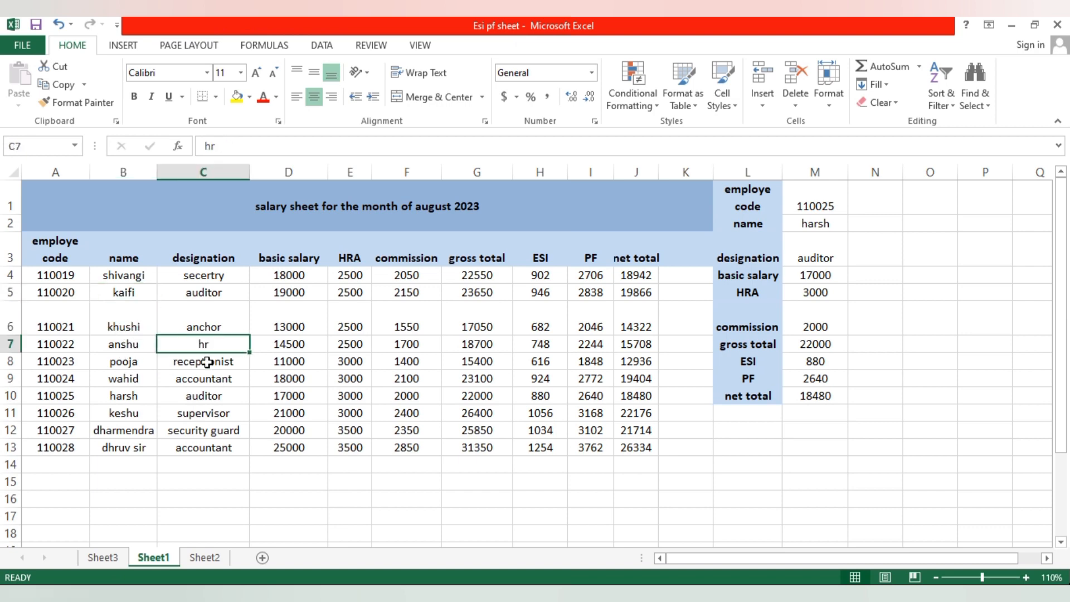
left_click(212, 558)
left_click(102, 558)
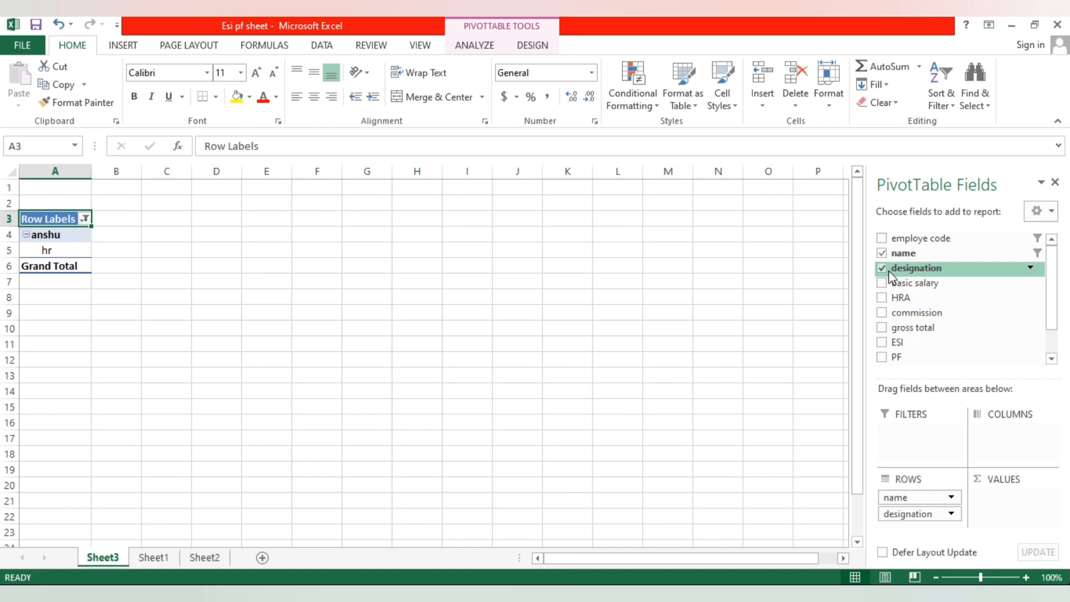
- Remove the name field from the pivot table and add net total beneath designation in the rows
left_click(882, 253)
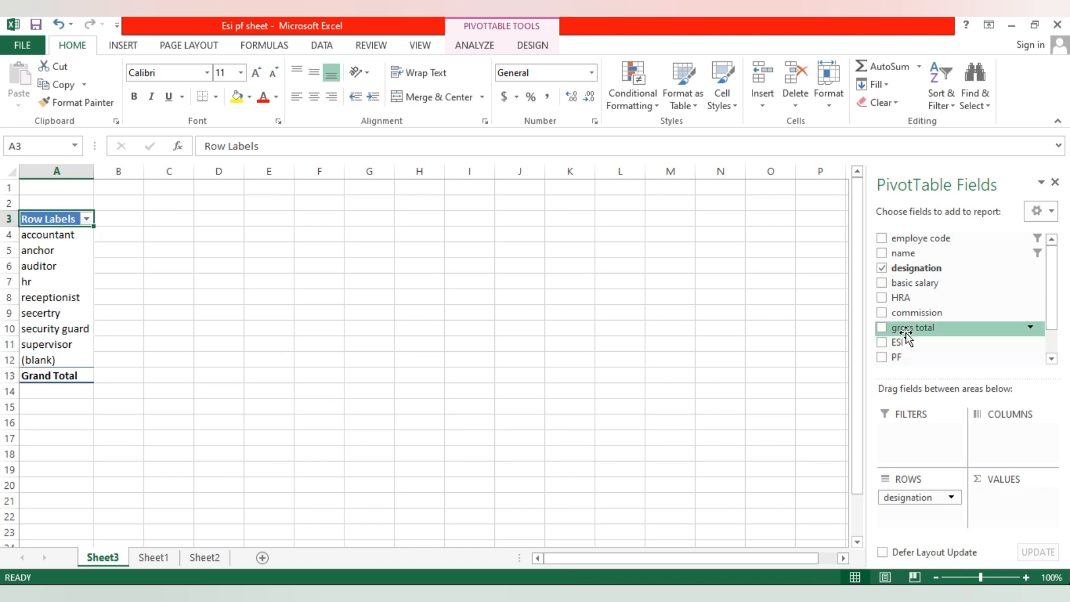
scroll(905, 333, "down", 1)
left_click_drag(1053, 299, 1055, 327)
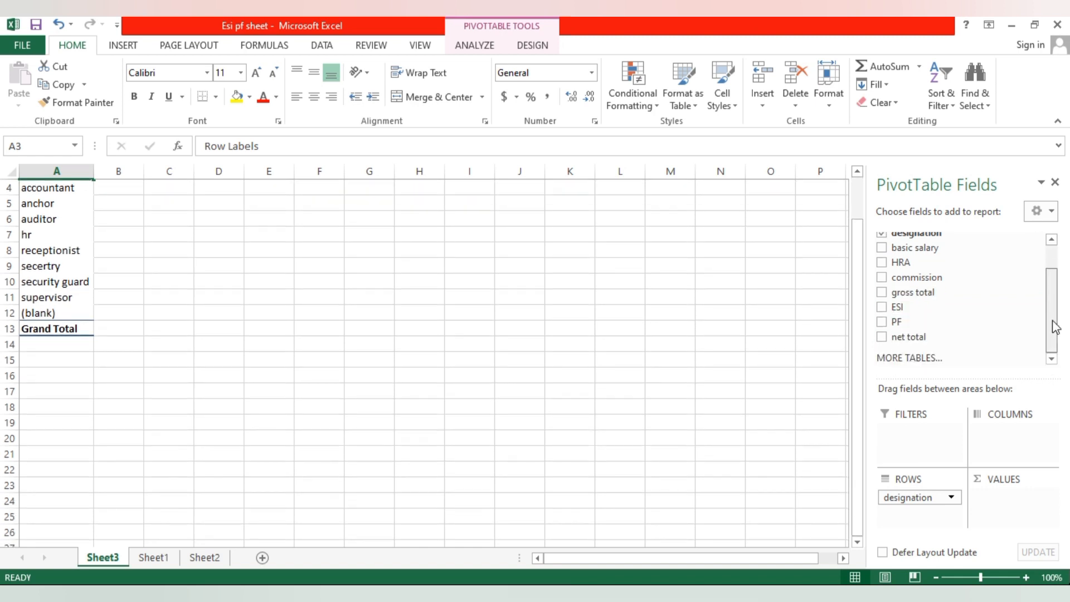
left_click(882, 336)
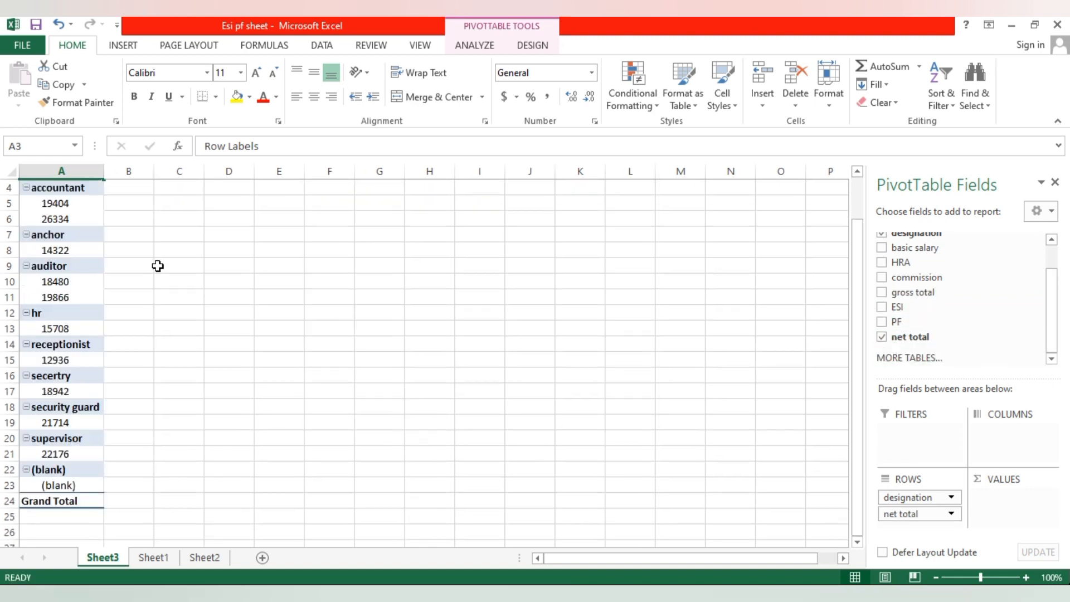
- Filter the pivot table's designation row labels to show only auditor
scroll(124, 285, "up", 1)
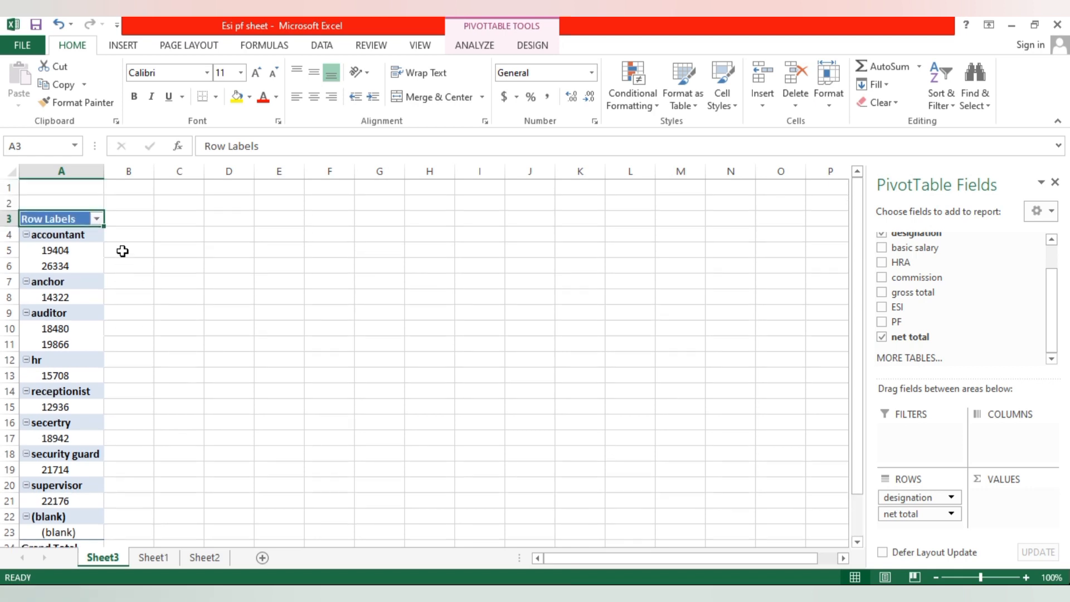
left_click(93, 218)
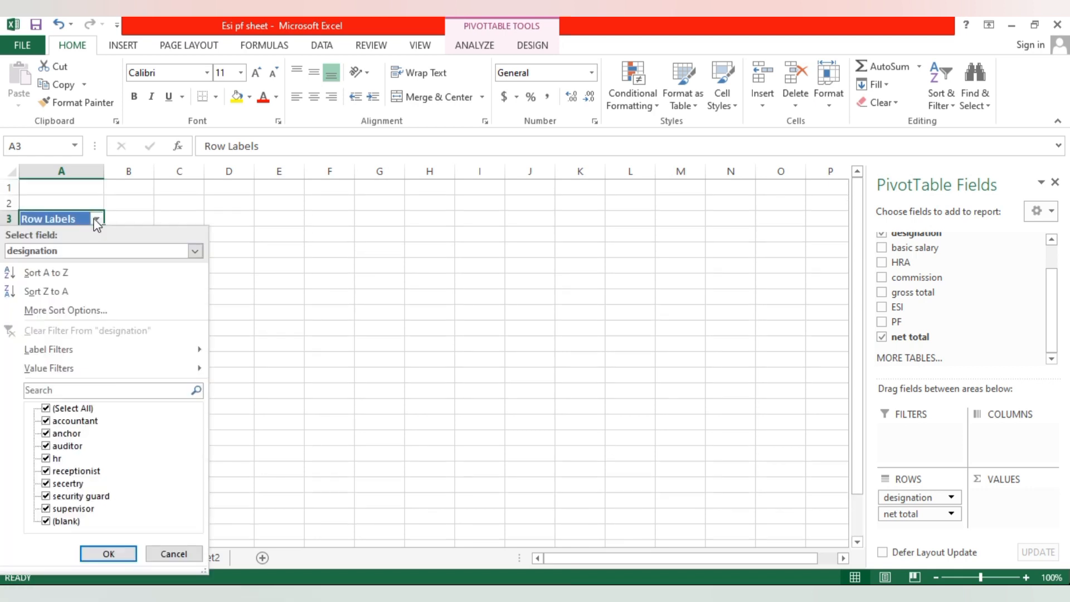
left_click(47, 408)
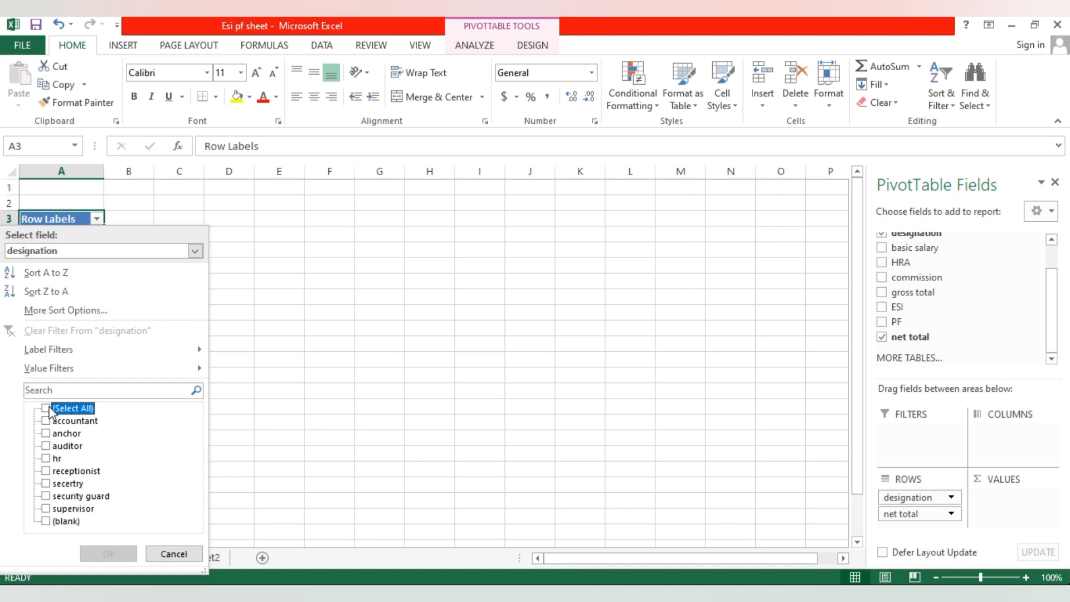
left_click(47, 446)
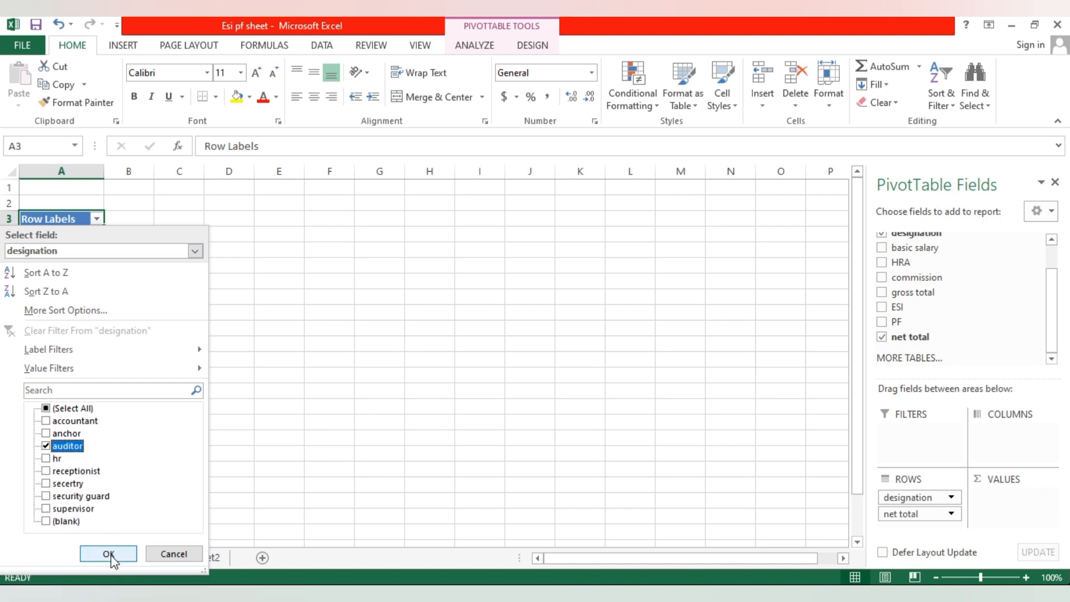
left_click(113, 554)
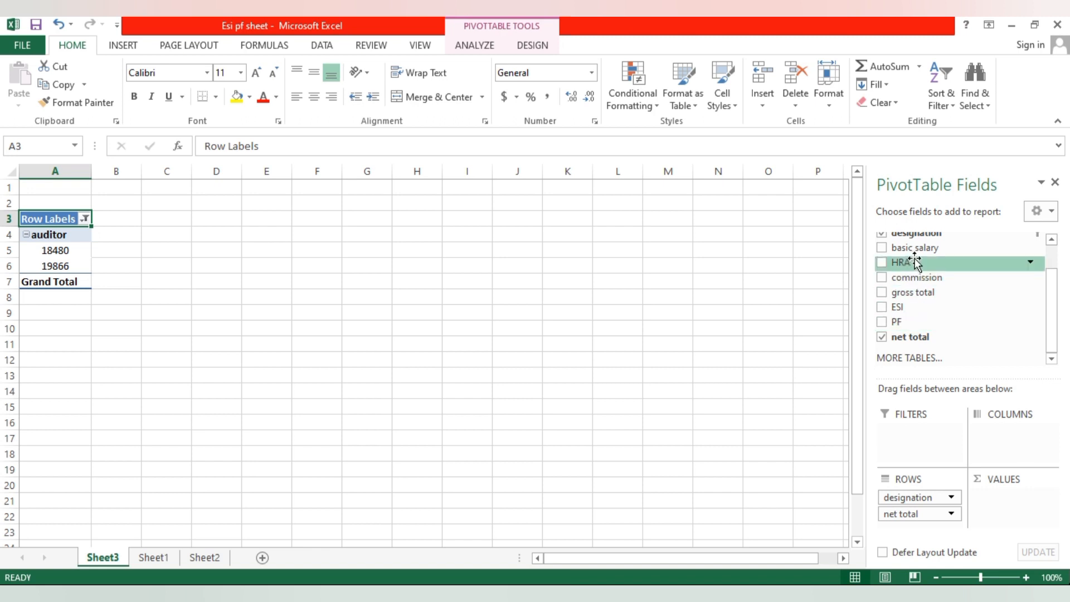
- Build the Sheet4 pivot table with name and designation as rows and the sum of net total as values
scroll(903, 262, "up", 2)
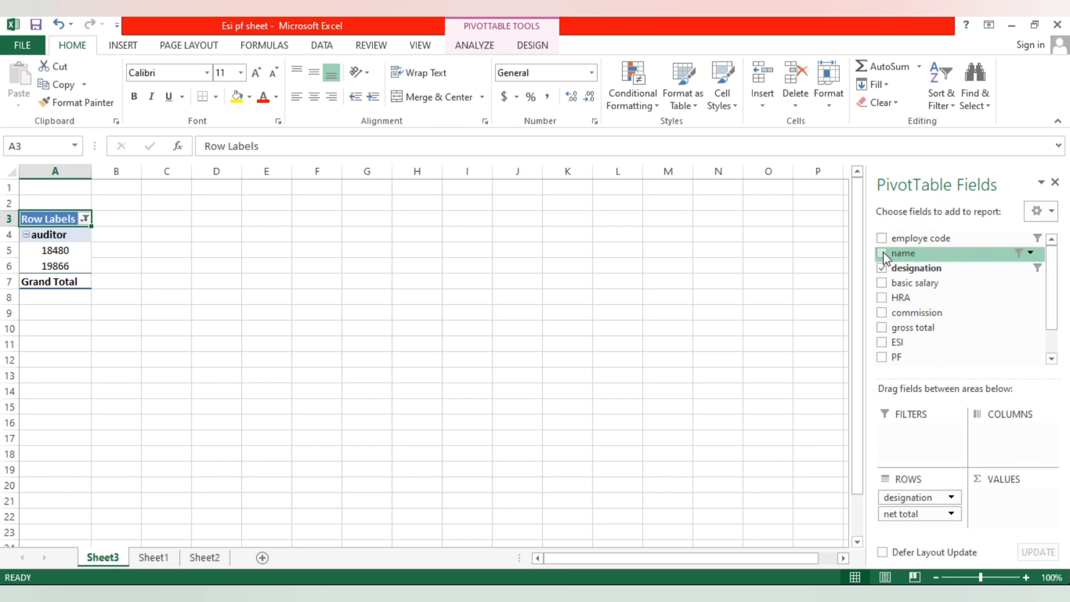
left_click(882, 253)
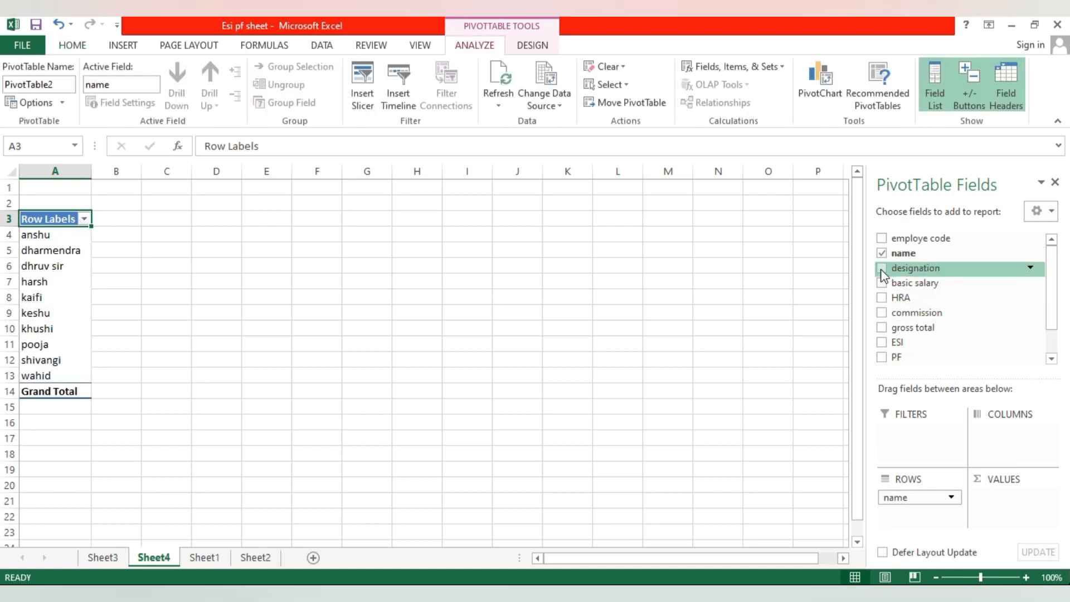
left_click(882, 268)
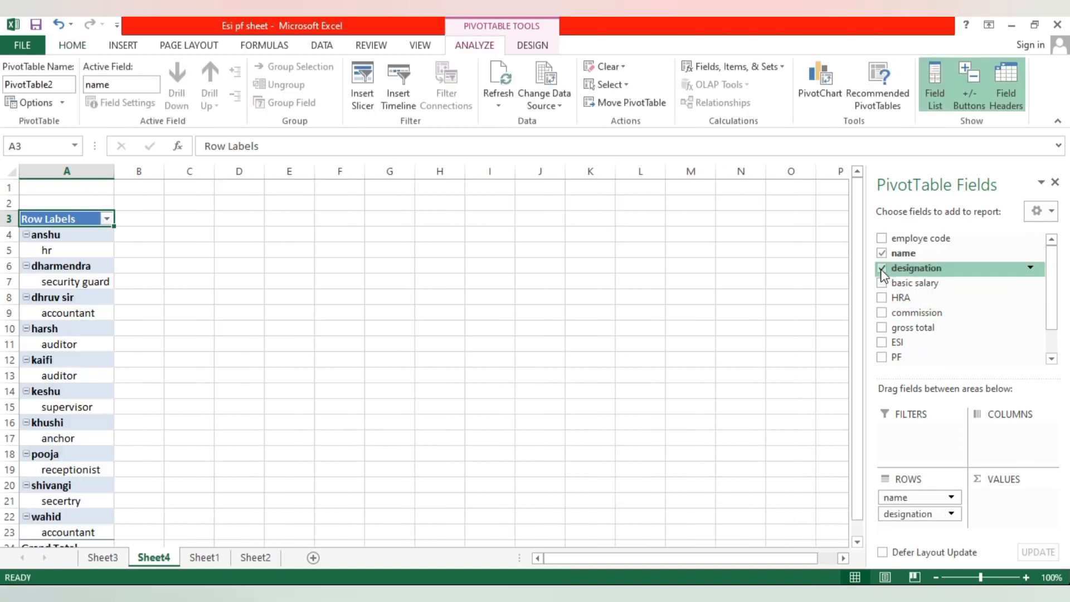
left_click(1051, 358)
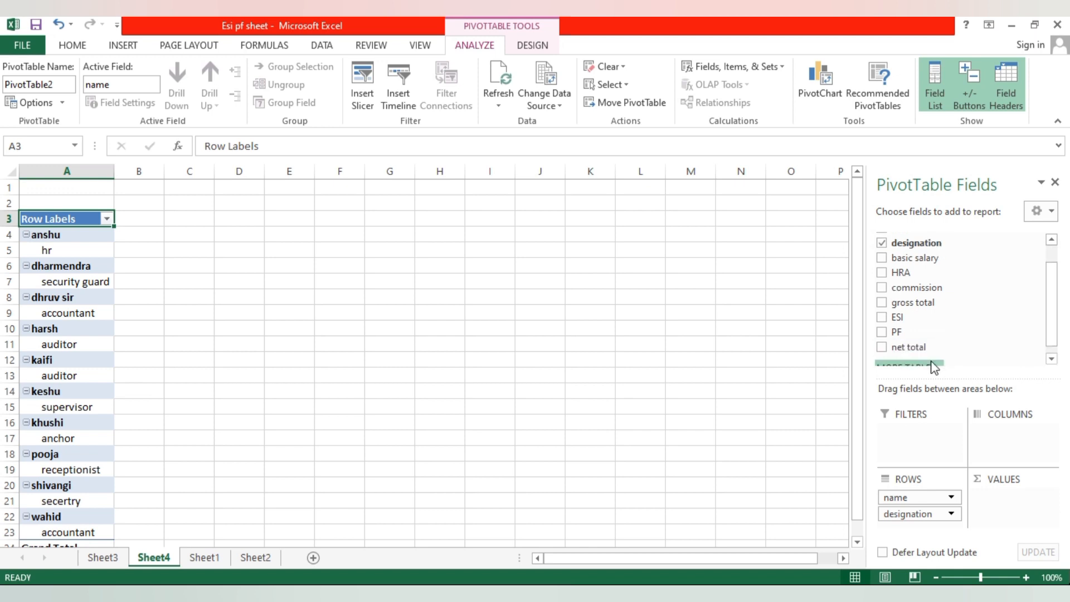
left_click(882, 347)
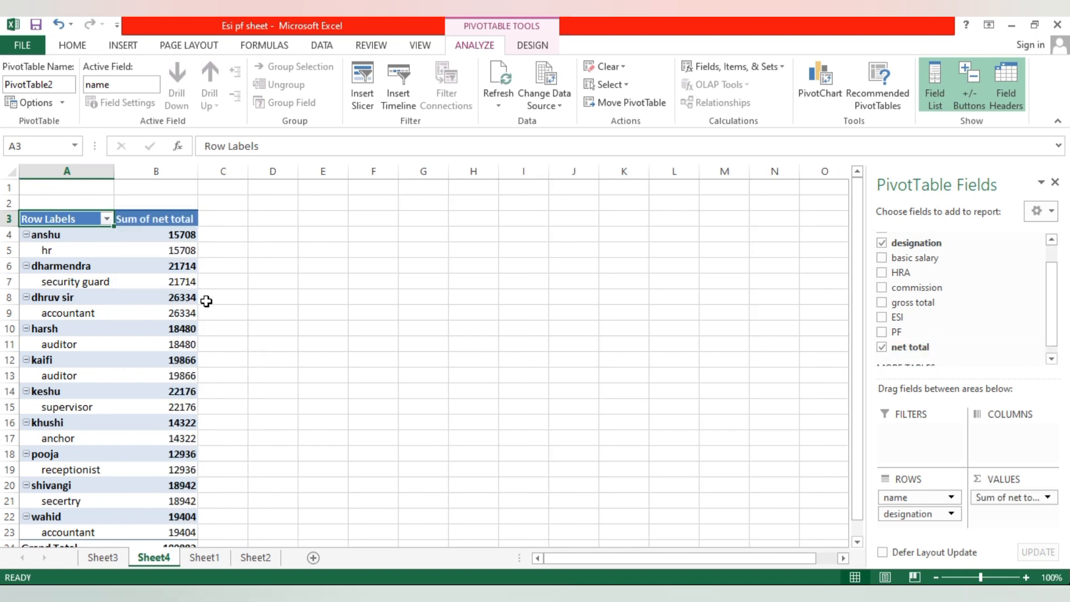
- Filter the name field to the third listed name and check that employee's designation and net total
left_click(106, 219)
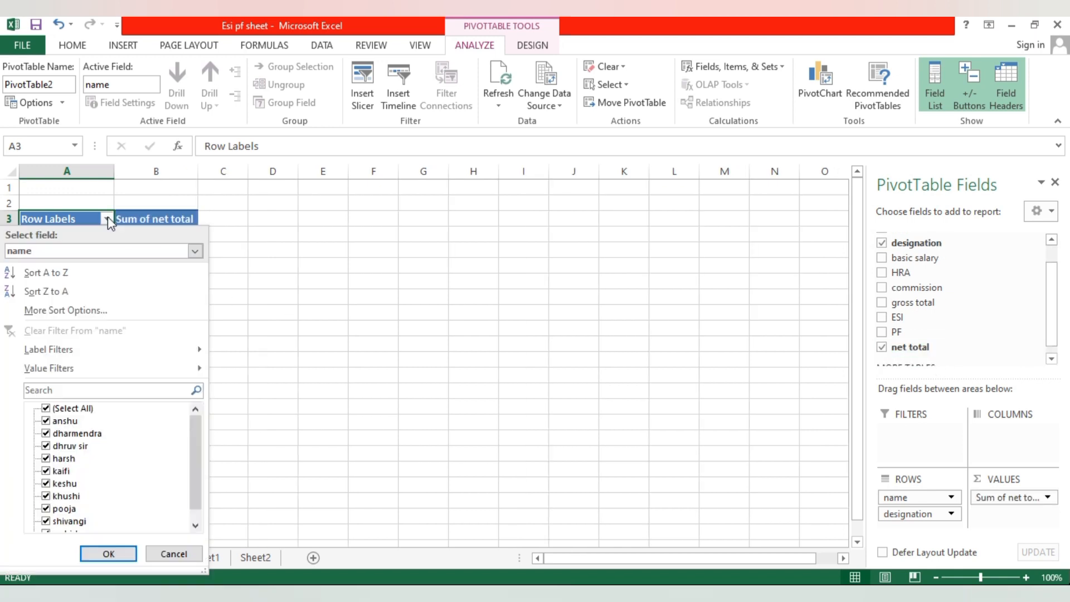
left_click(46, 409)
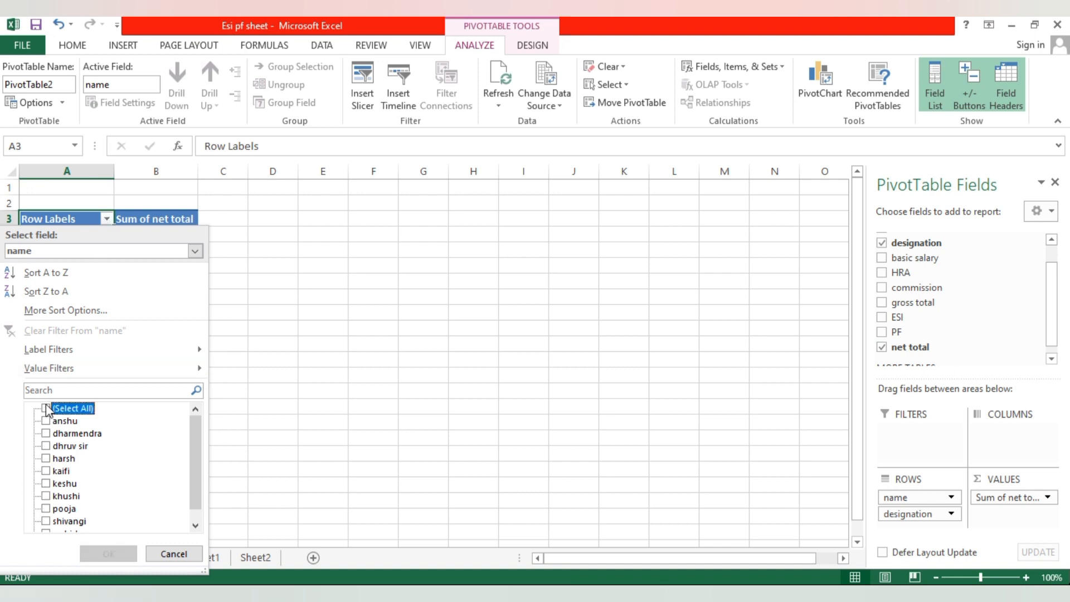
left_click(47, 446)
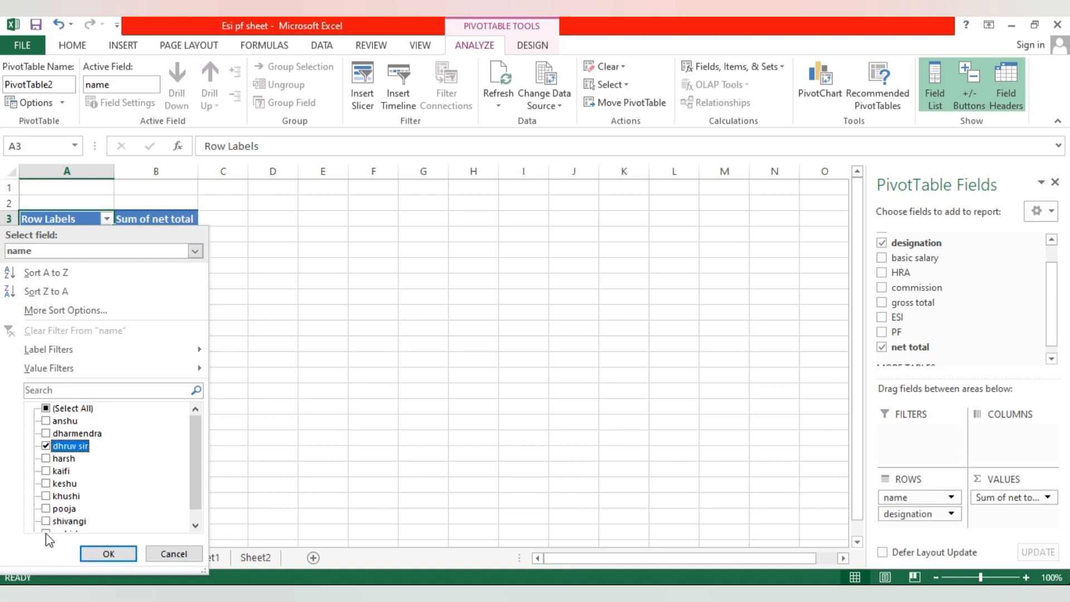
left_click(100, 554)
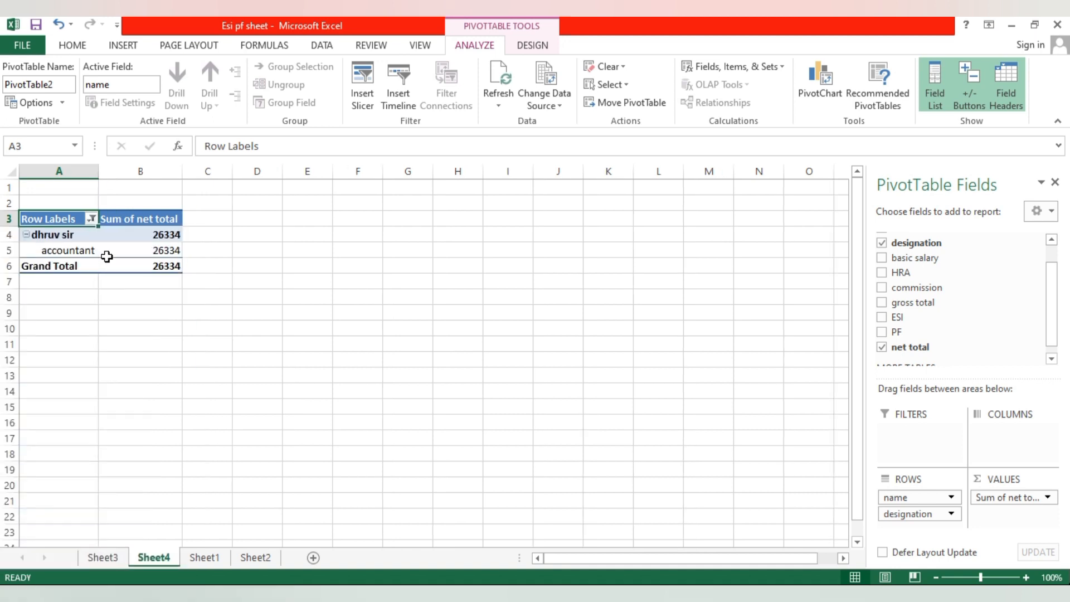
left_click(66, 235)
left_click(71, 249)
left_click(136, 267)
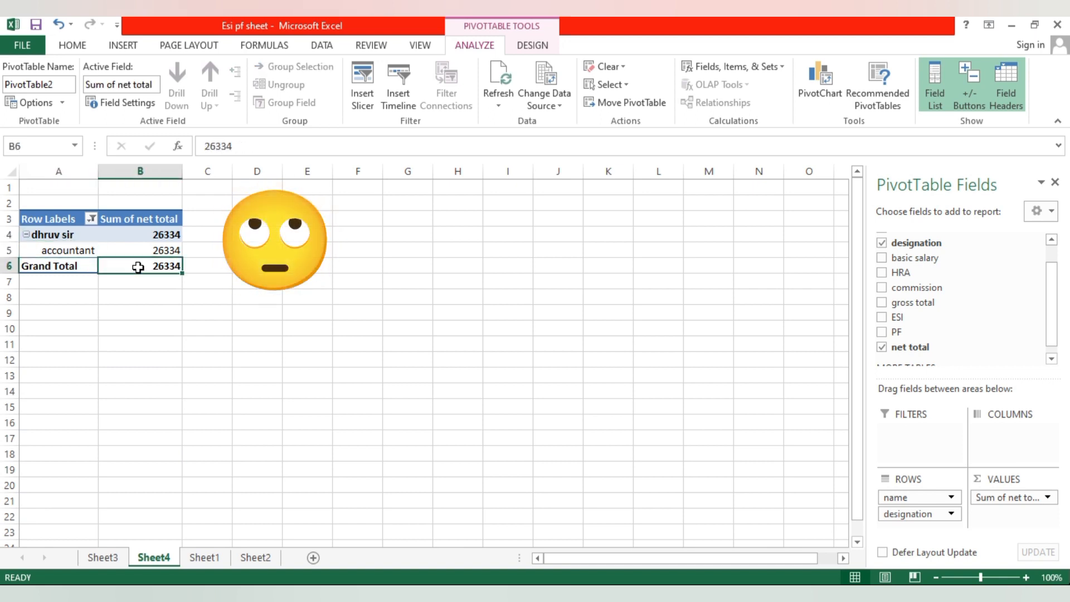
- Apply a value filter to the name field showing items whose Sum of net total is greater than 20000
left_click(91, 219)
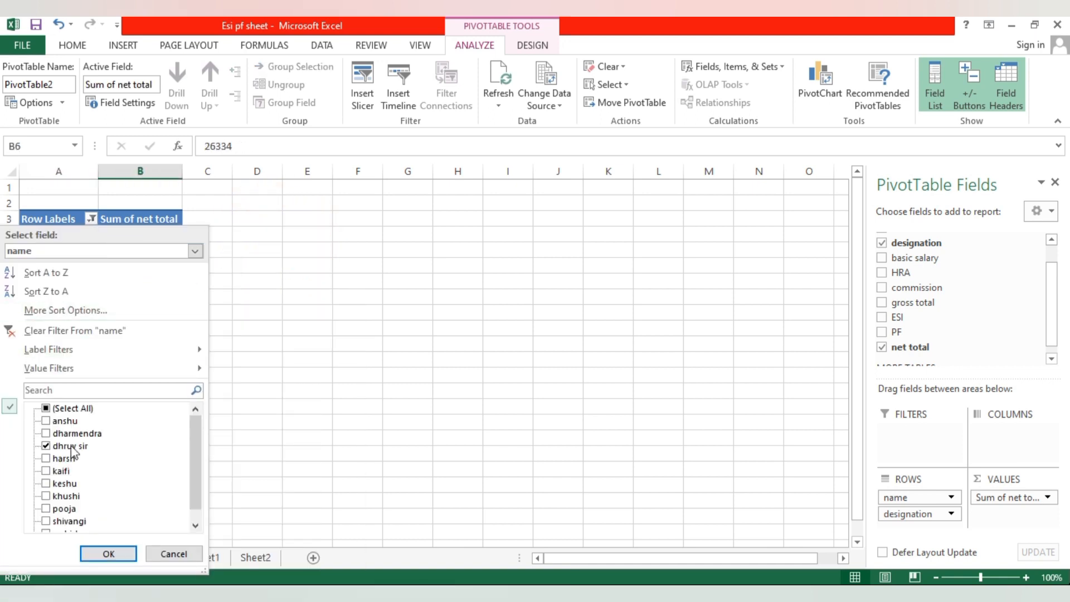
mouse_move(83, 374)
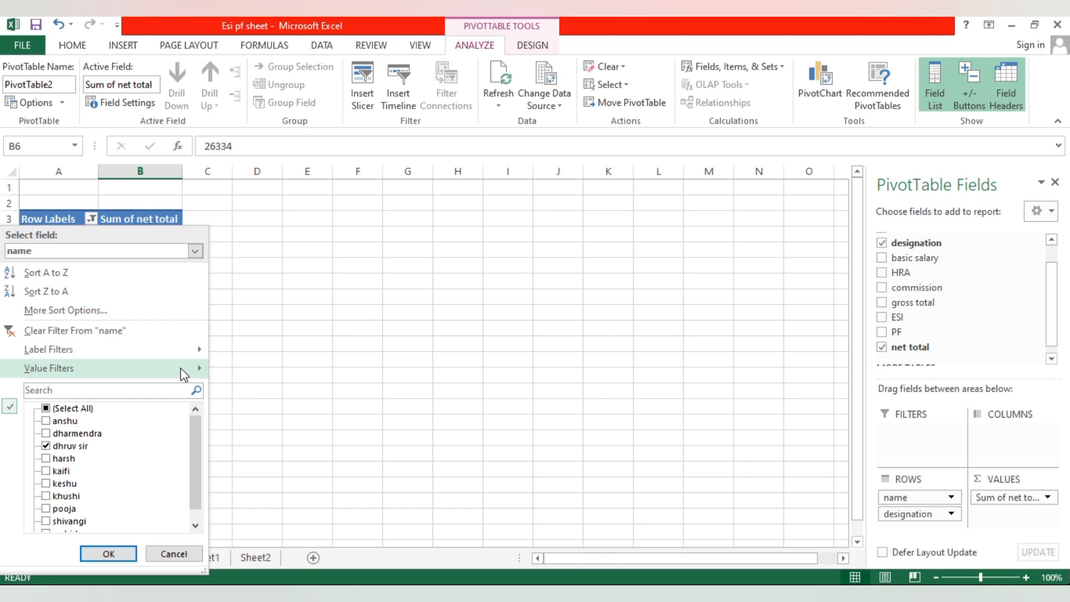
mouse_move(187, 372)
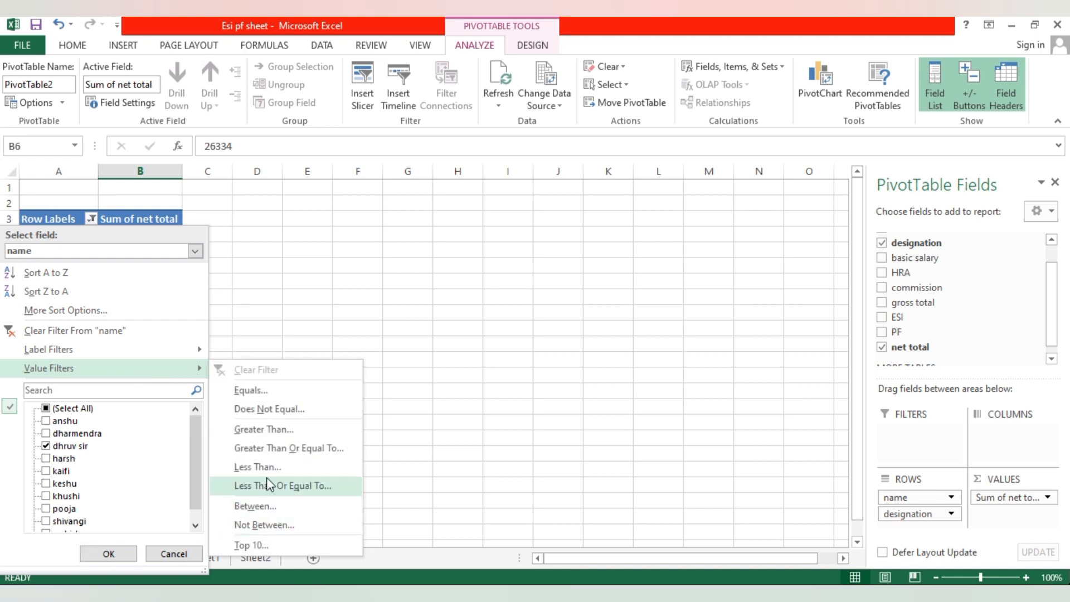
left_click(274, 429)
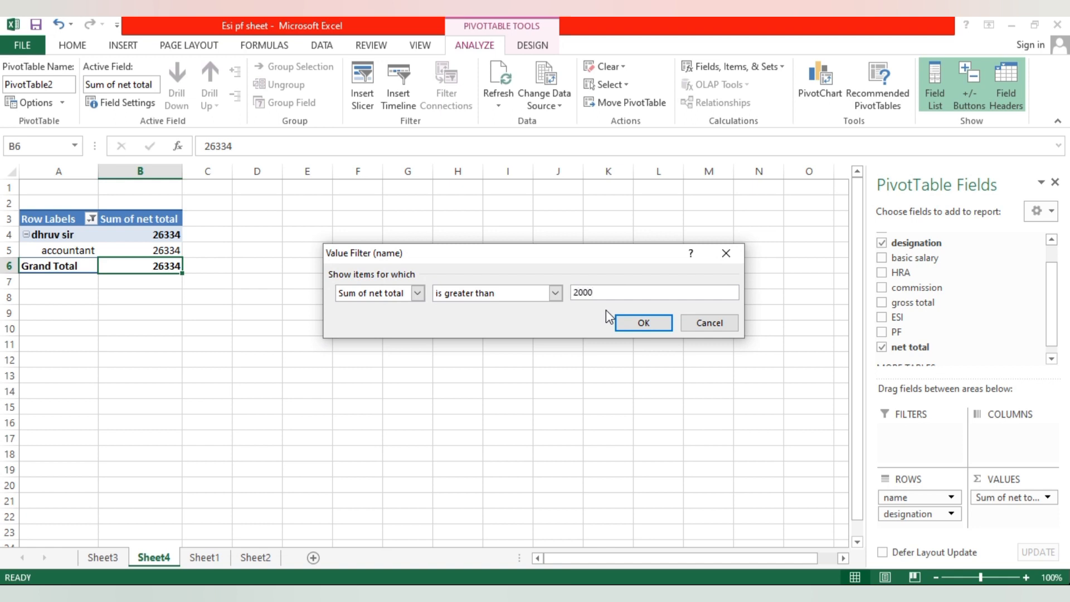
left_click(648, 324)
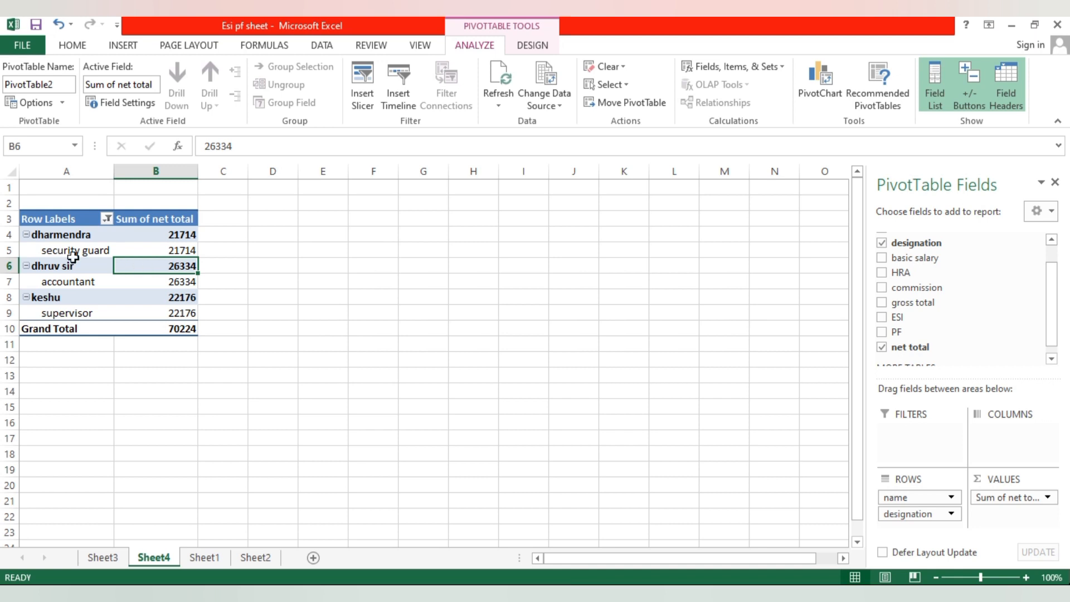
- Review the names, designations and net totals of the employees in the value-filtered pivot table
left_click(66, 238)
left_click(64, 251)
left_click(66, 266)
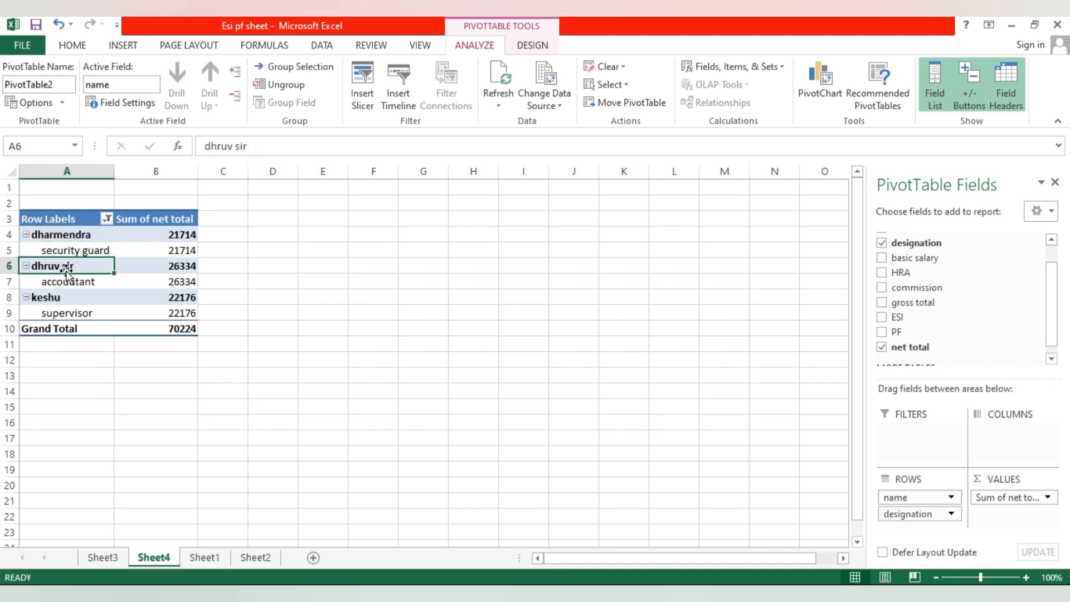
left_click(67, 282)
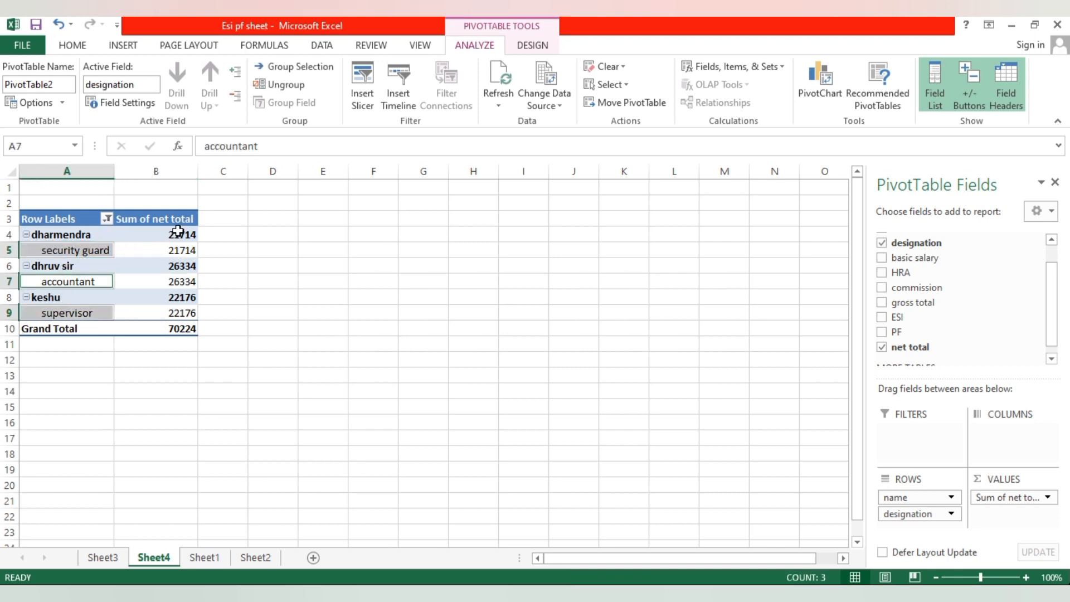
mouse_move(179, 310)
- Look through the employee records in the salary table on Sheet1, and return to the pivot table on Sheet4
left_click(107, 560)
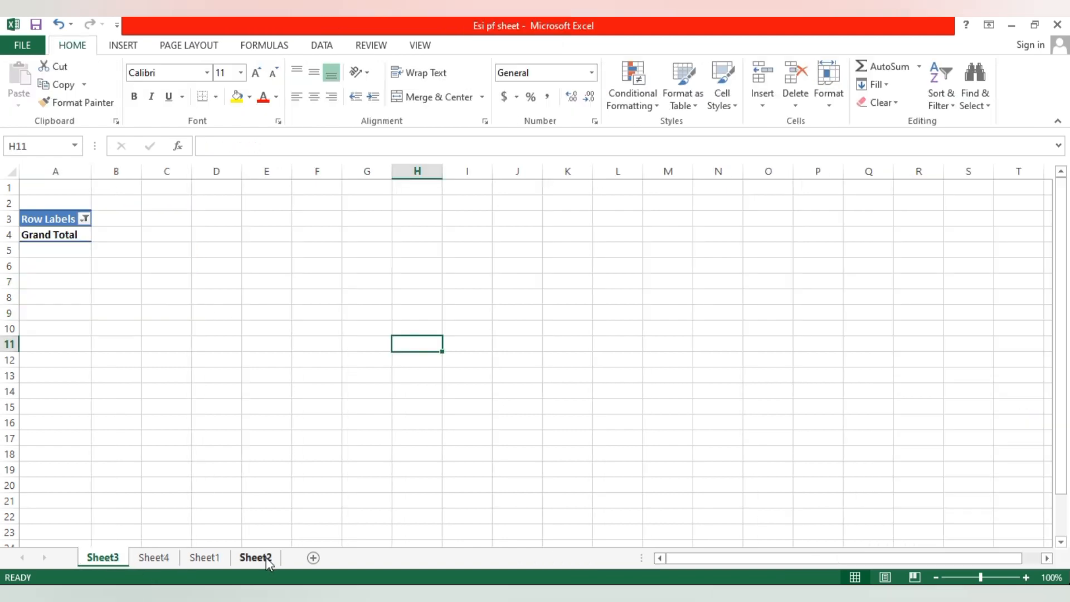
left_click(256, 559)
left_click(202, 558)
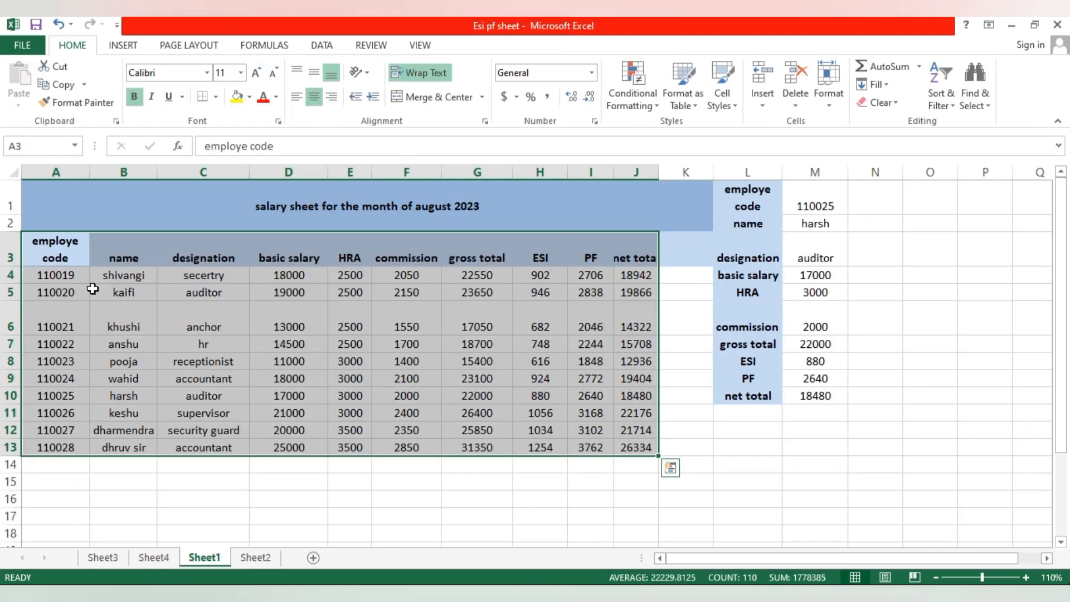
left_click_drag(124, 275, 144, 388)
left_click(134, 365)
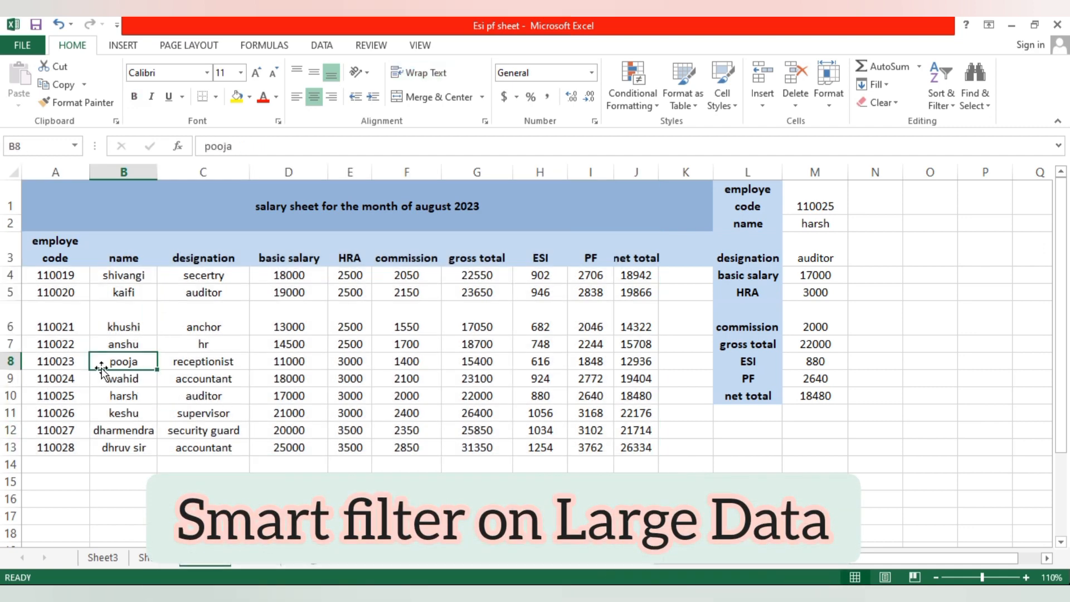
left_click(181, 365)
left_click(320, 379)
left_click(411, 379)
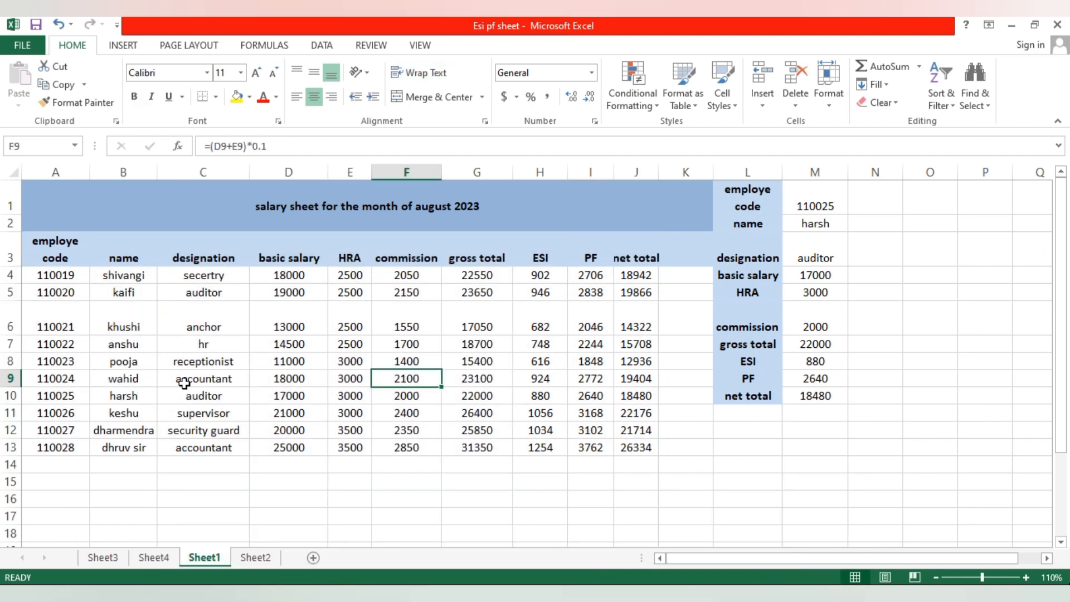
left_click_drag(75, 261, 652, 465)
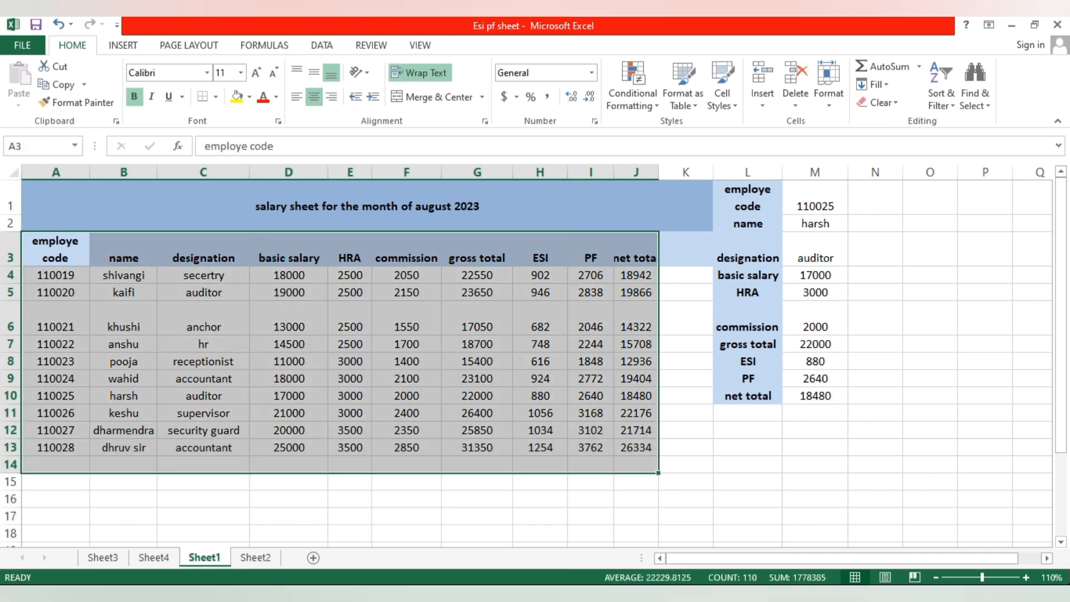
left_click(102, 557)
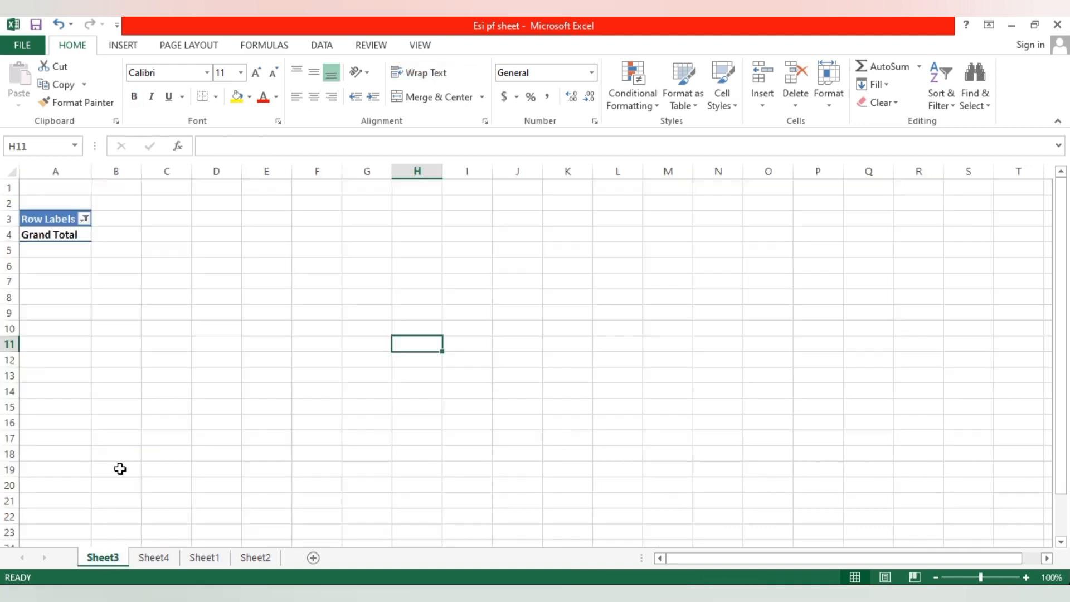
left_click(265, 562)
left_click(160, 559)
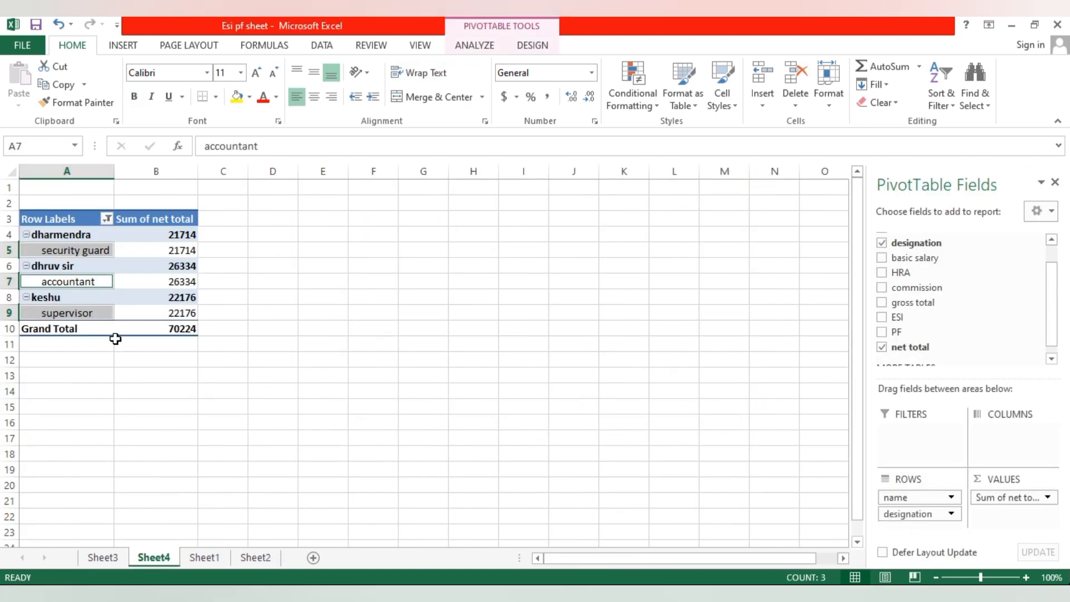
- Clear the Sheet4 pivot table by removing its designation, net total and name fields
left_click(885, 247)
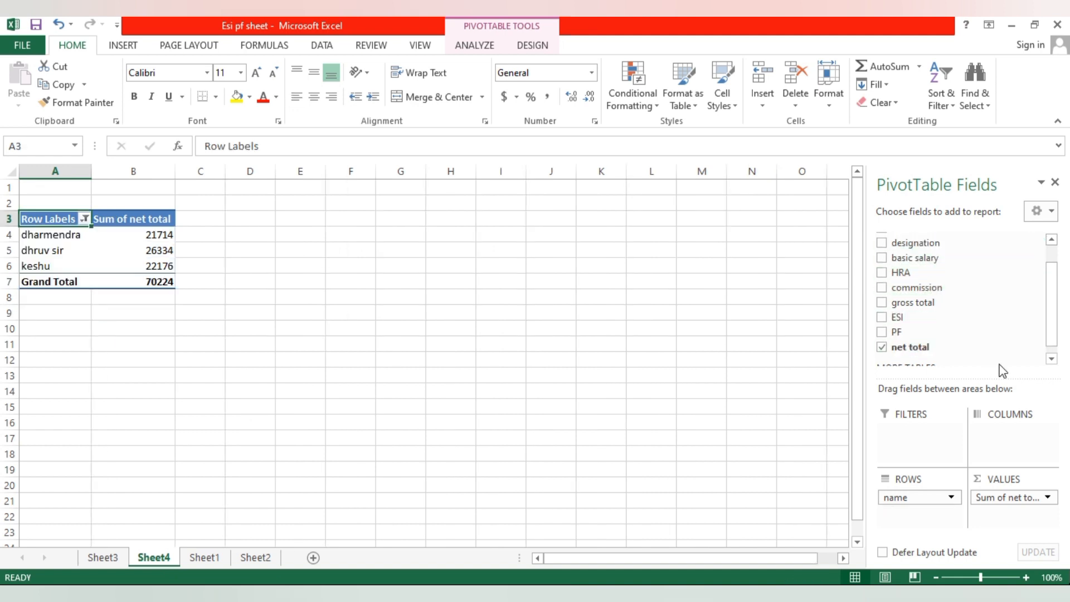
left_click(882, 347)
left_click(1051, 359)
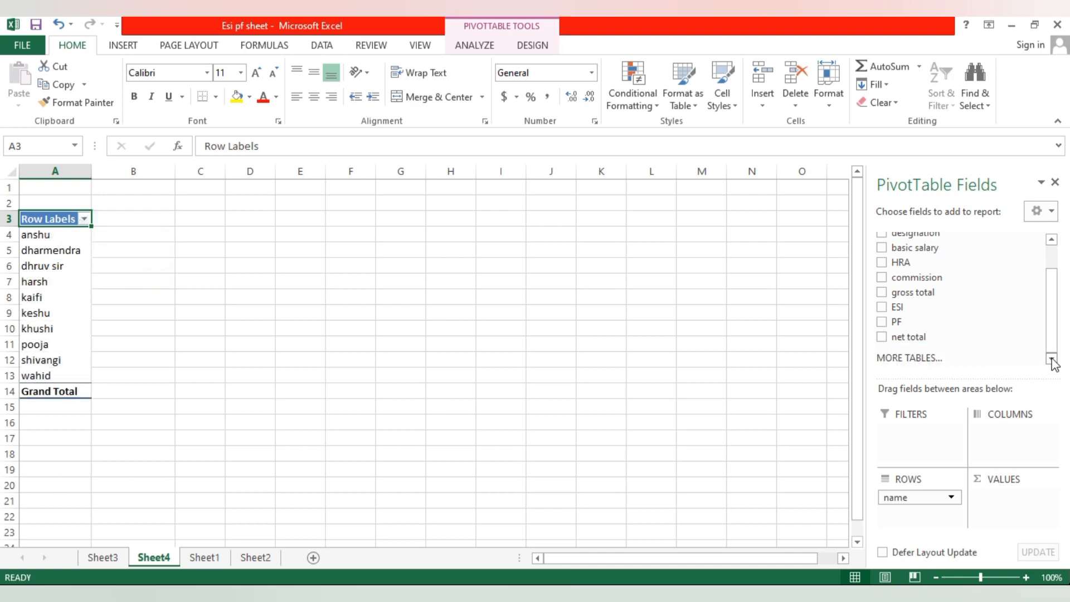
scroll(1053, 291, "up", 2)
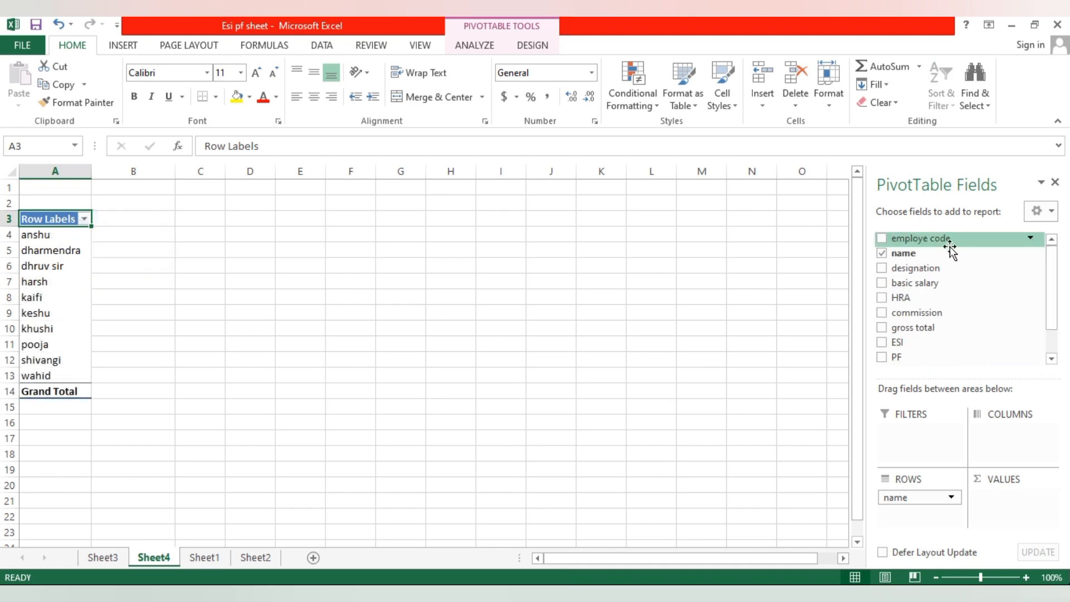
left_click(881, 254)
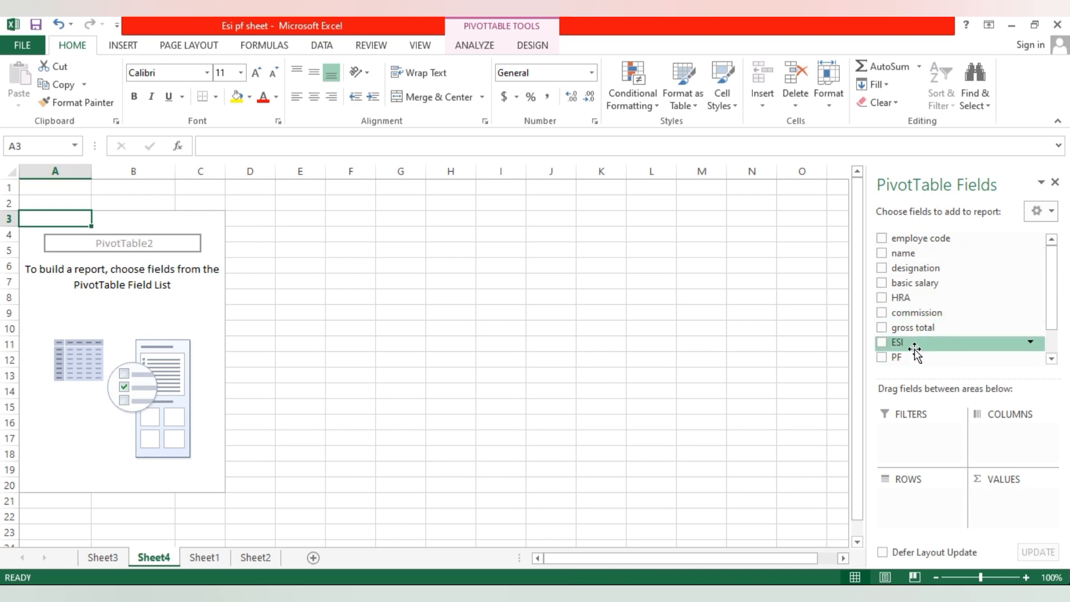
- Add the ESI, PF and name fields to the empty pivot table on Sheet4
left_click(885, 344)
left_click(883, 357)
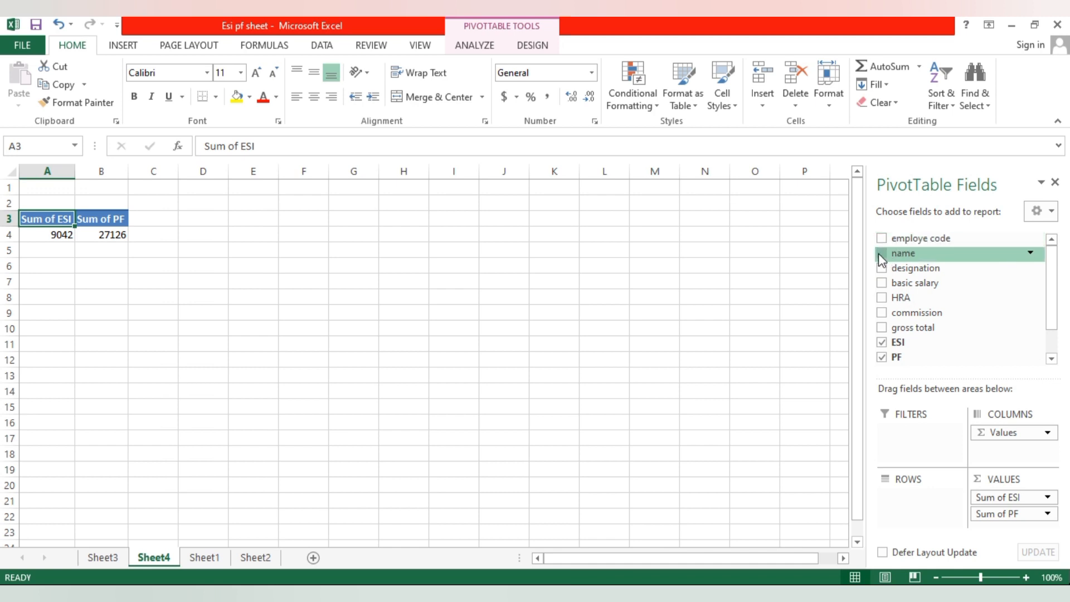
left_click(881, 253)
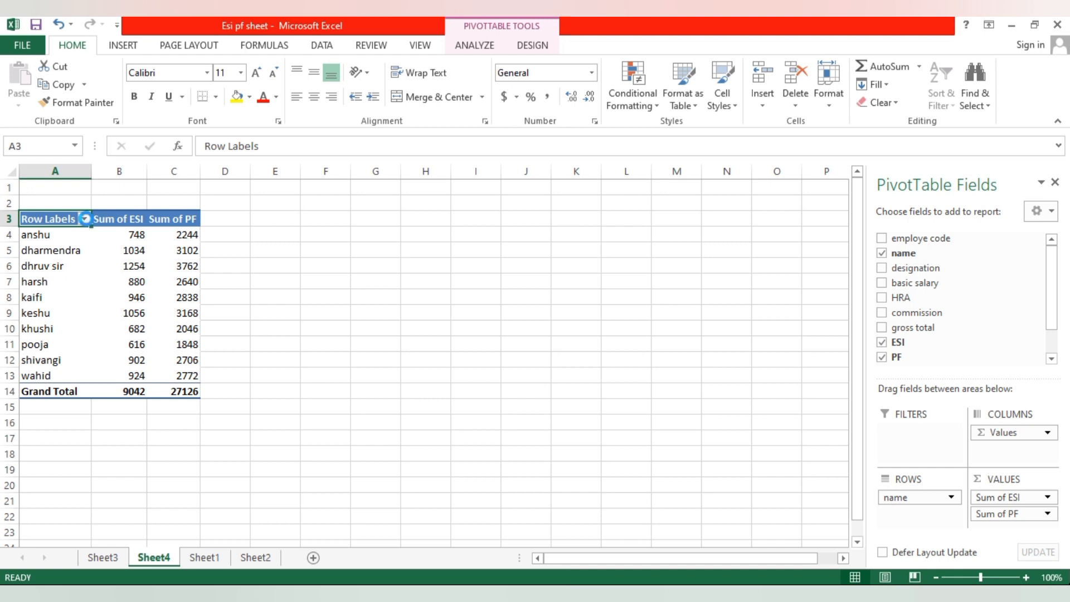
- Filter the pivot table's row labels to show only the second and third employee names in the list
left_click(84, 219)
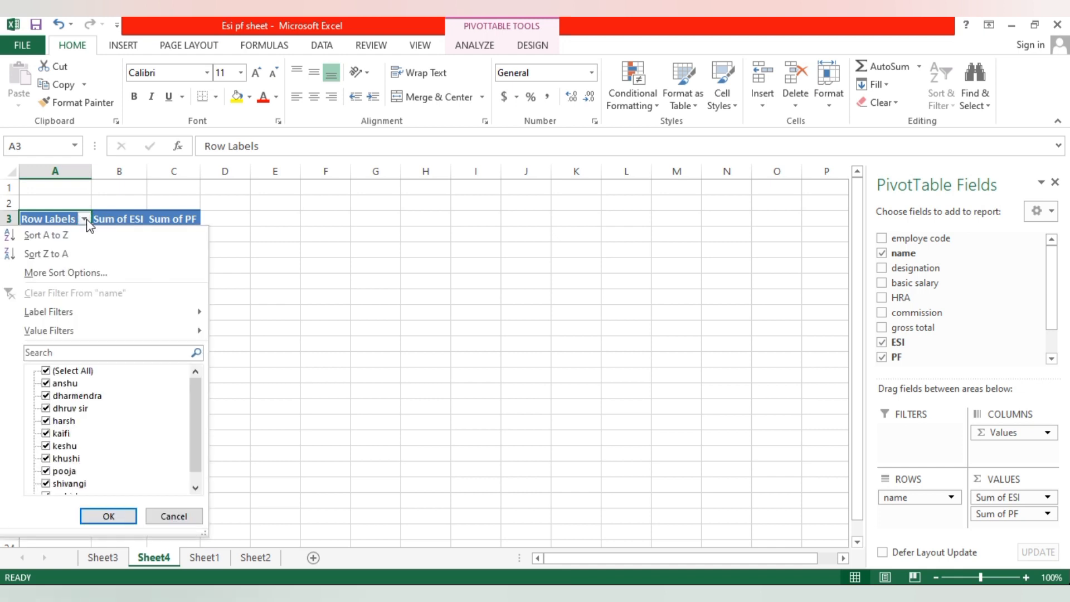
left_click(46, 371)
left_click(46, 396)
left_click(45, 408)
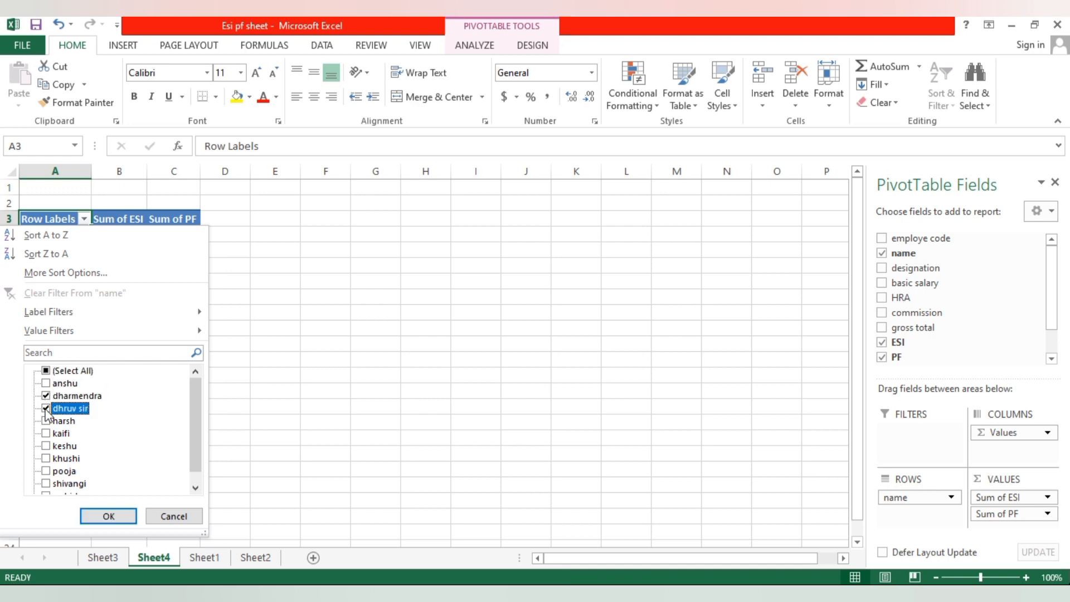
left_click(104, 517)
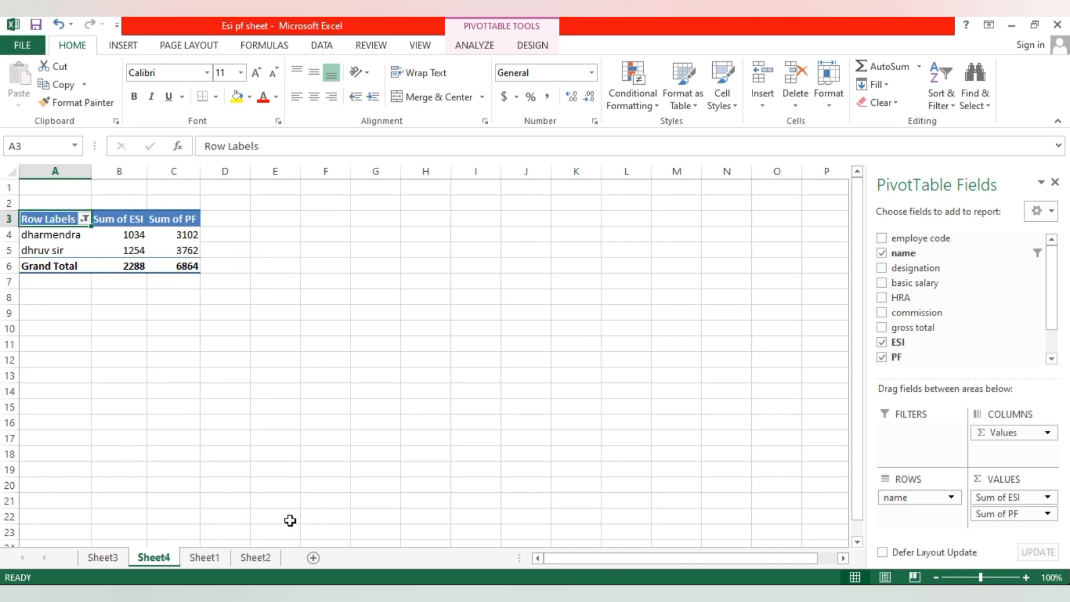
- Create a pivot table on a new worksheet from the salary data in Sheet2, range A2:J12
left_click(106, 558)
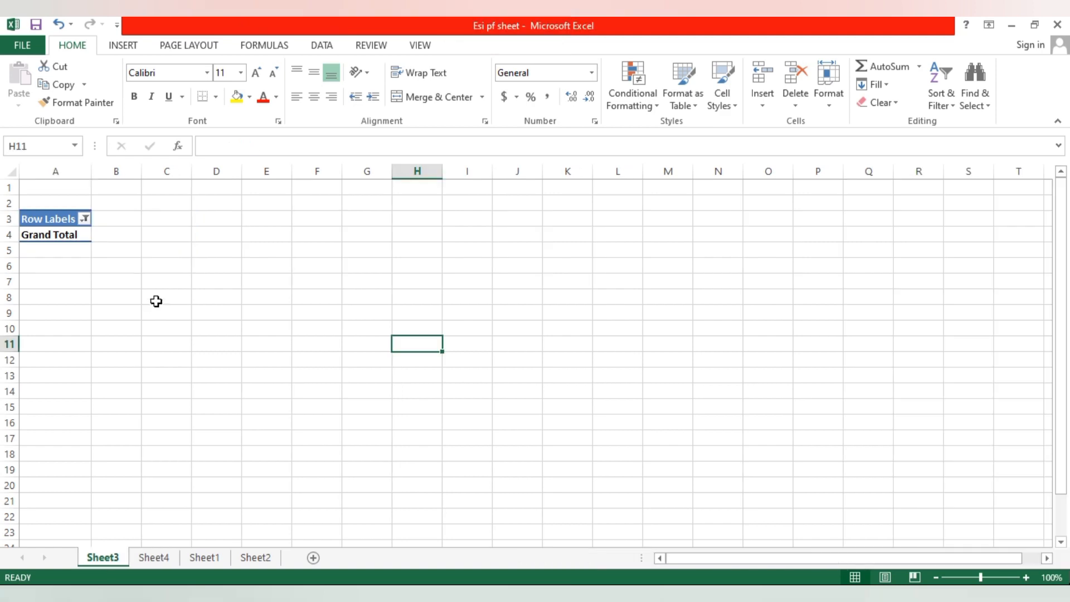
left_click(249, 559)
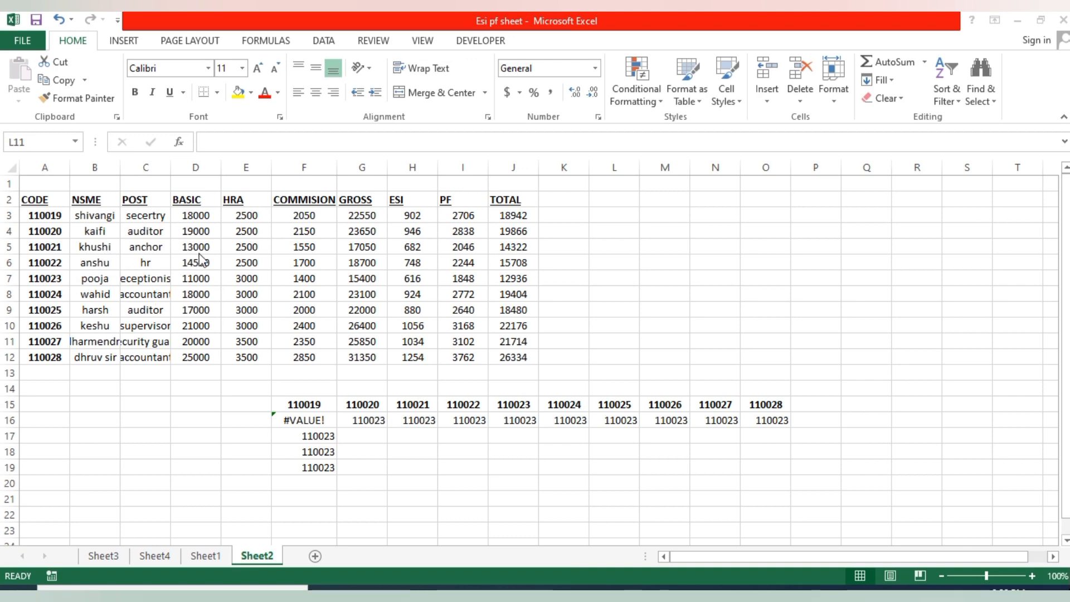
left_click_drag(48, 216, 506, 358)
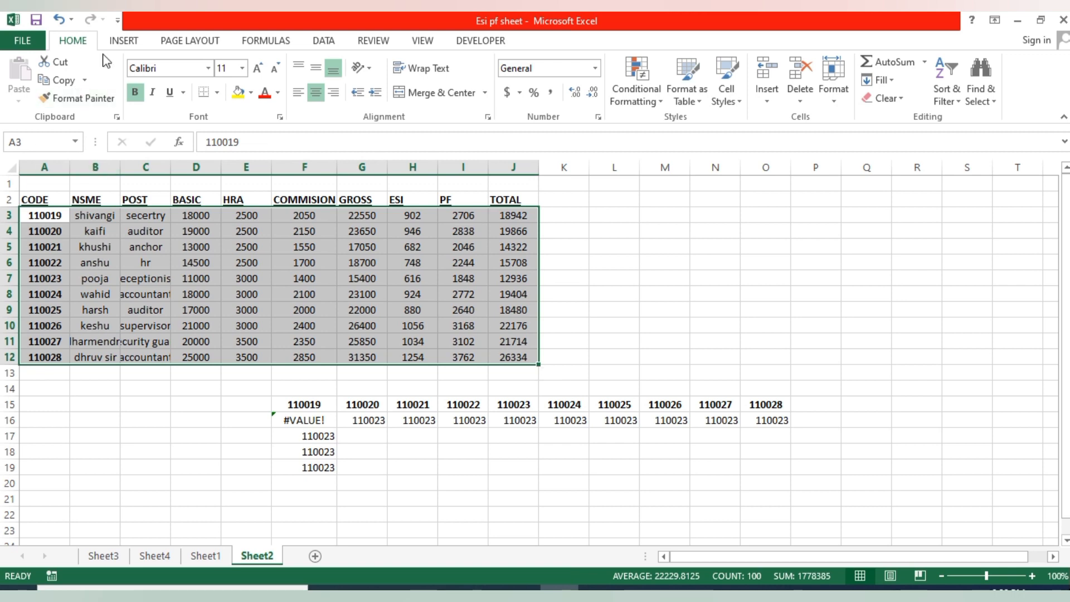
left_click(123, 42)
left_click(21, 81)
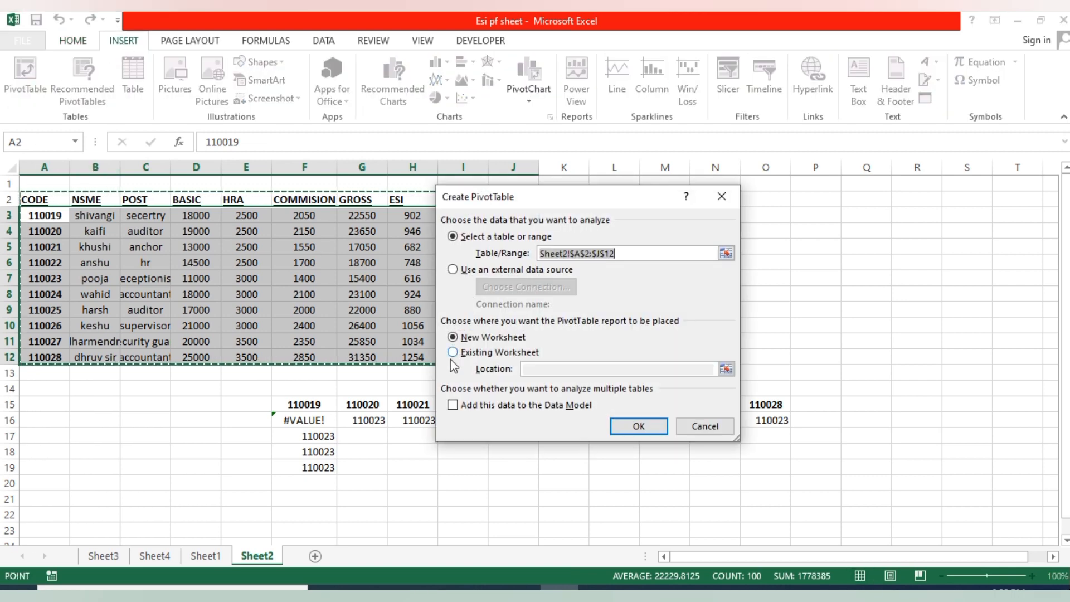
left_click(639, 427)
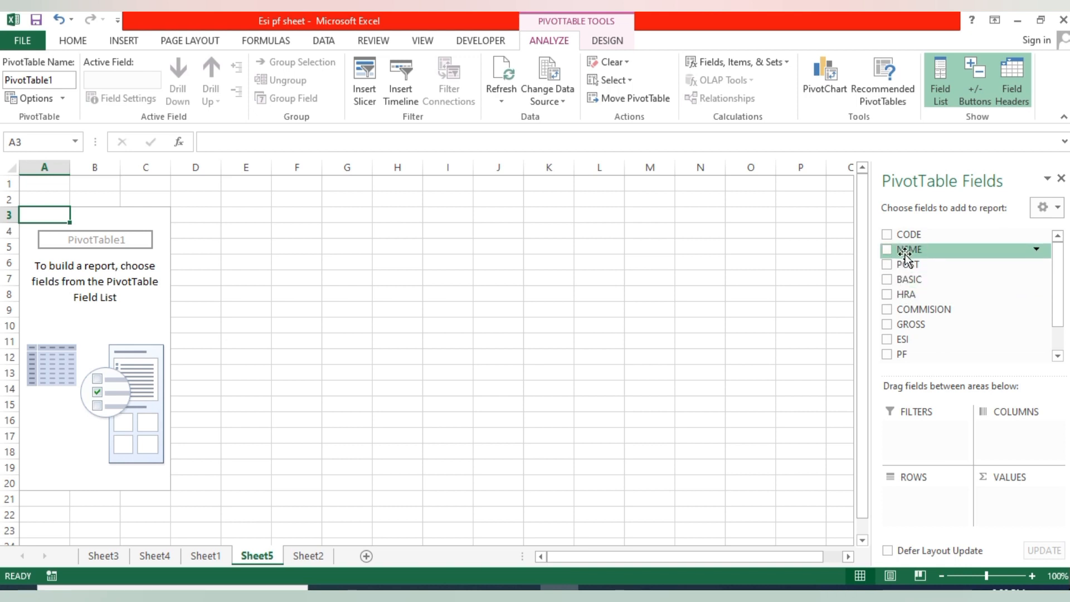
- Build the new pivot table with NSME as row labels and the sum of TOTAL as values
left_click(886, 251)
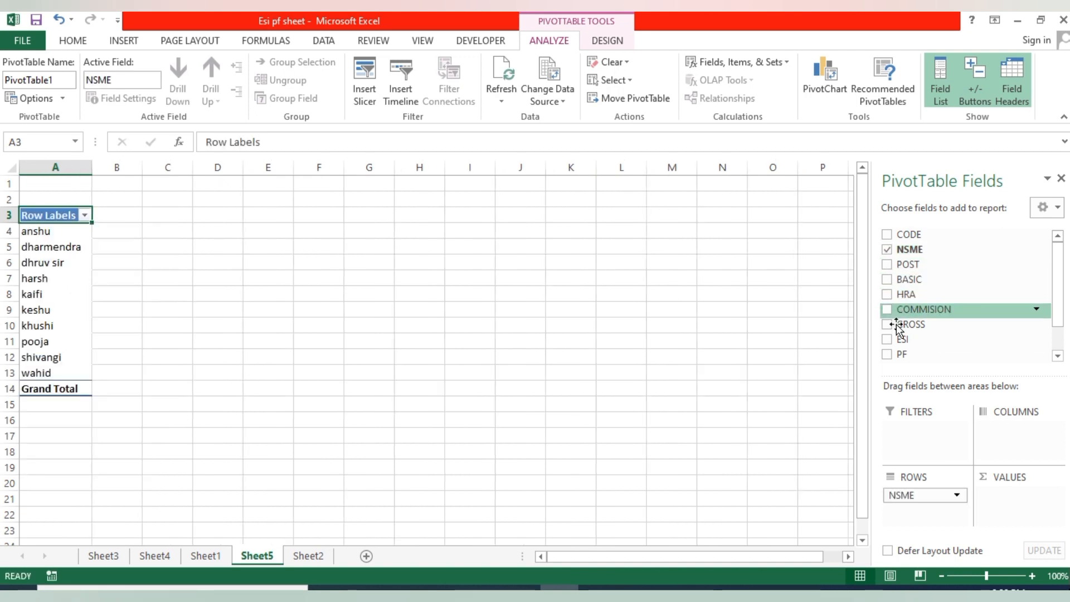
scroll(904, 334, "down", 1)
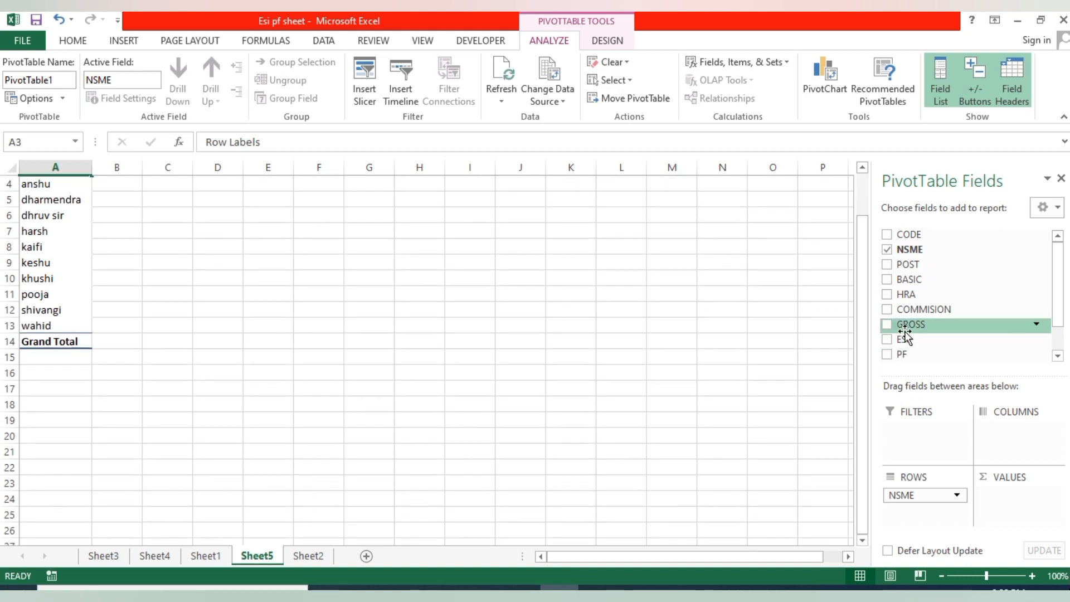
left_click(1057, 355)
left_click(887, 345)
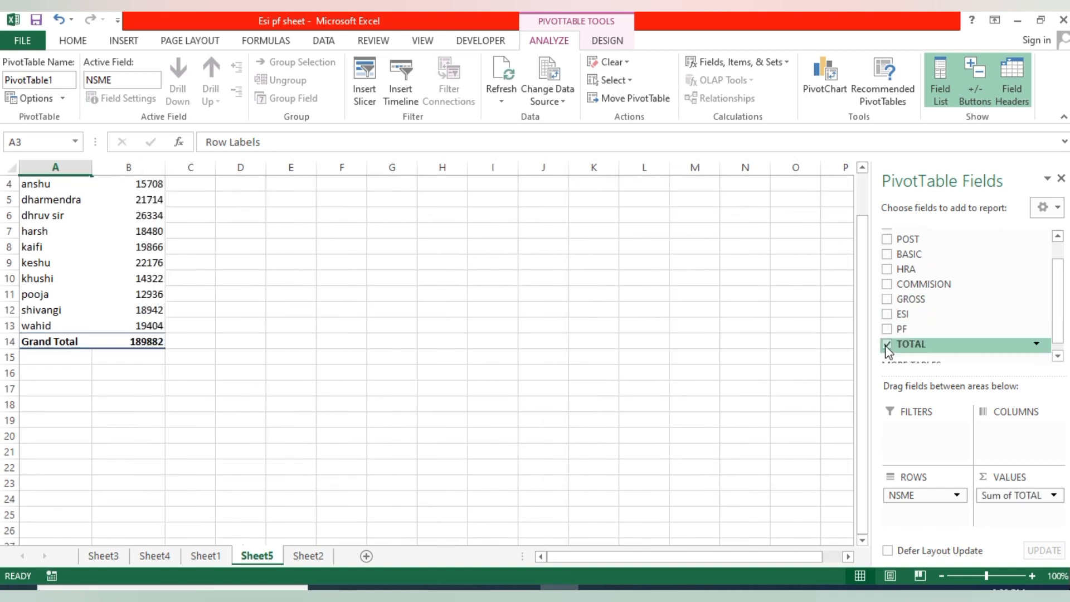
scroll(159, 276, "up", 1)
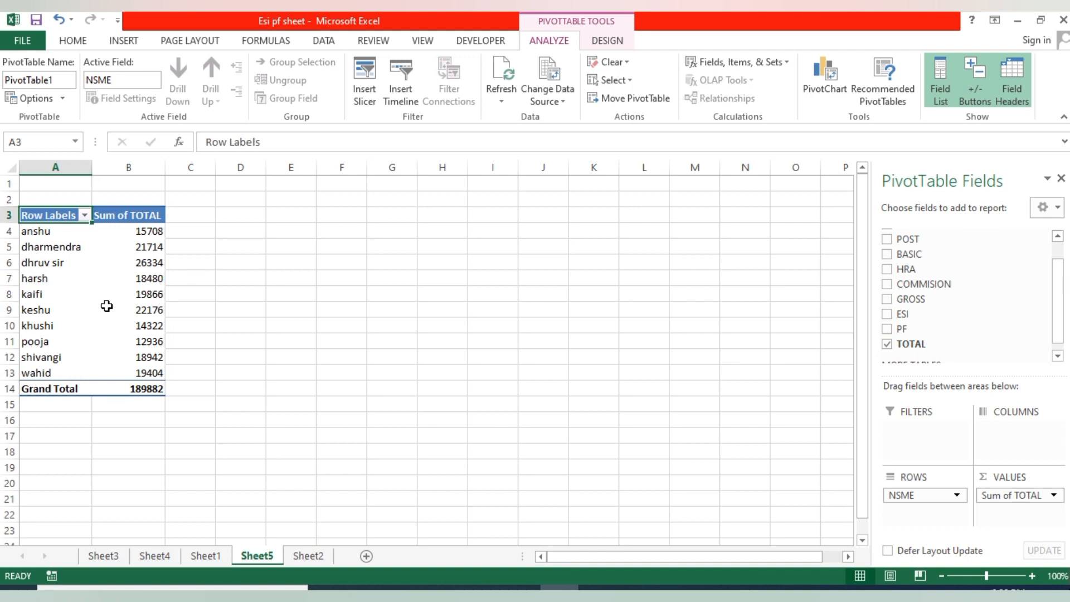
- Insert a clustered column PivotChart of the totals and enlarge it to about 3.76" high by 5.26" wide
mouse_move(106, 306)
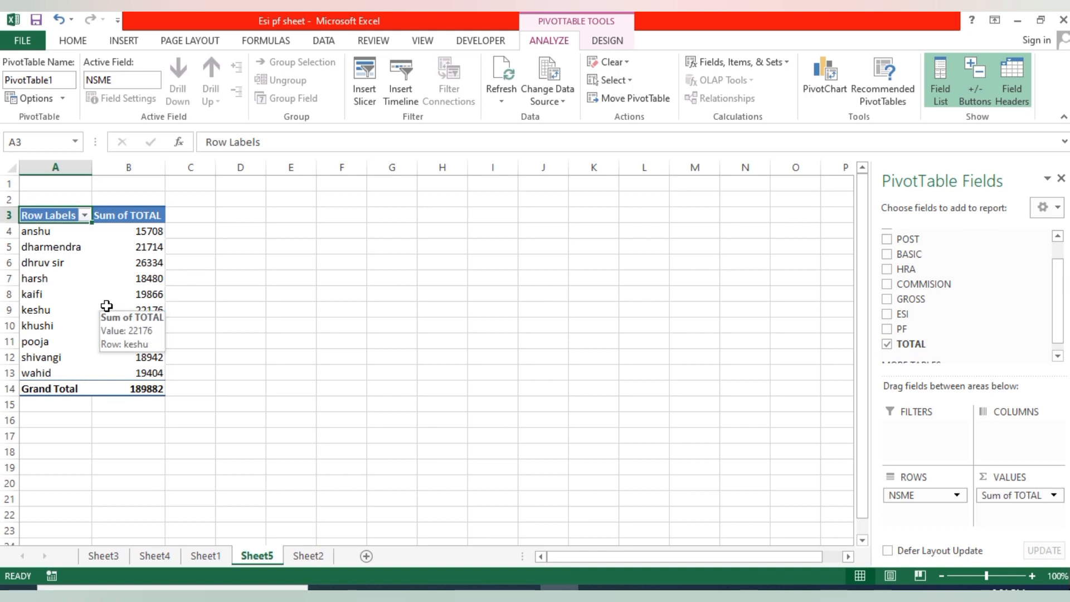
mouse_move(146, 230)
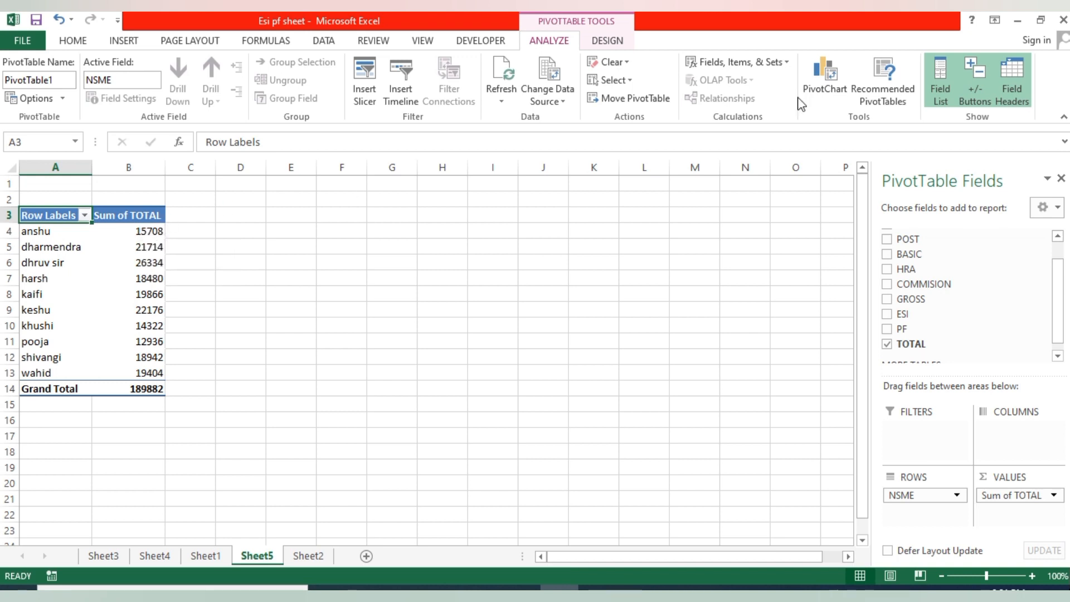
left_click(824, 79)
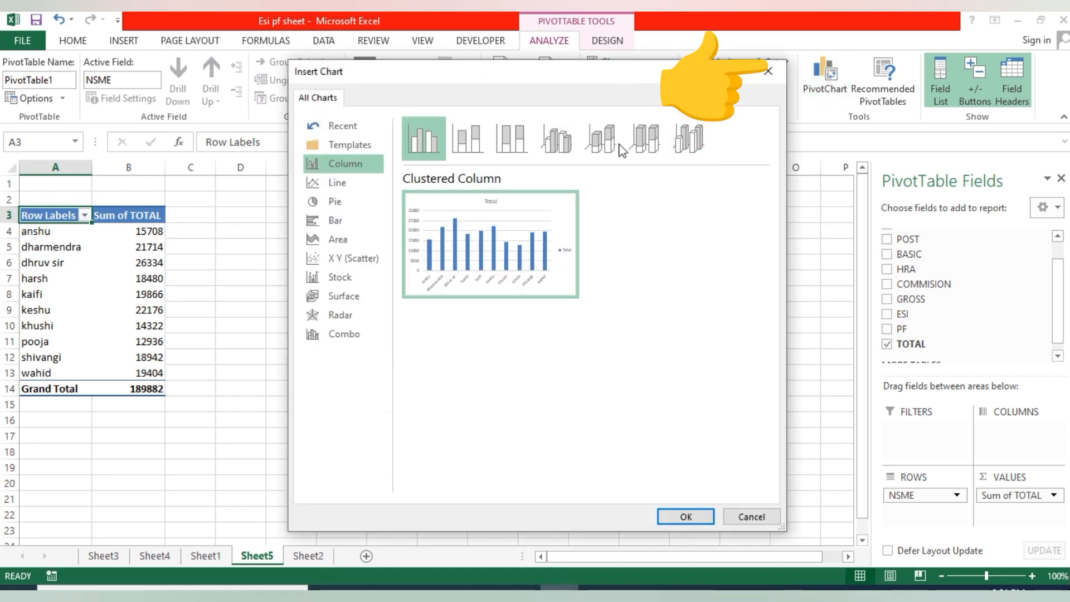
left_click(680, 515)
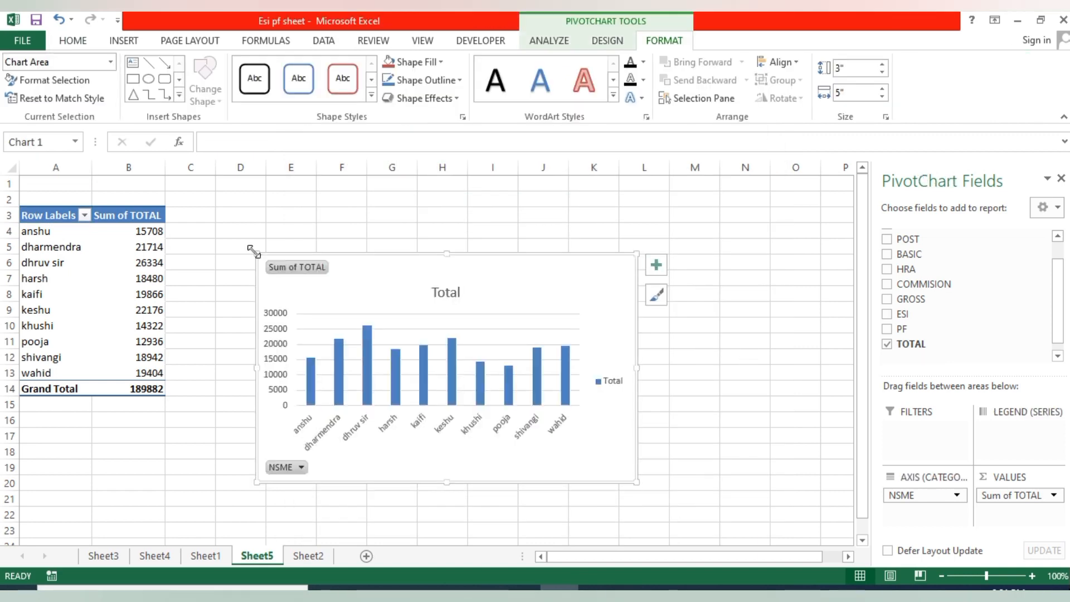
left_click_drag(254, 251, 234, 195)
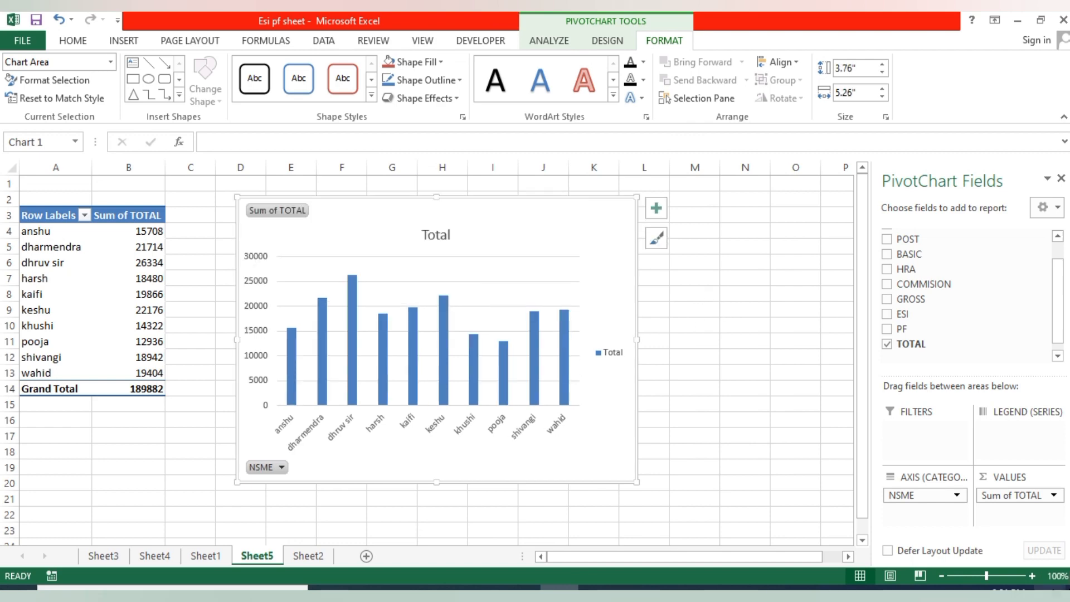
- Compare the employee totals in the pivot table with the chart columns, checking the value in cell B6 against its column
left_click(1032, 576)
left_click(1032, 576)
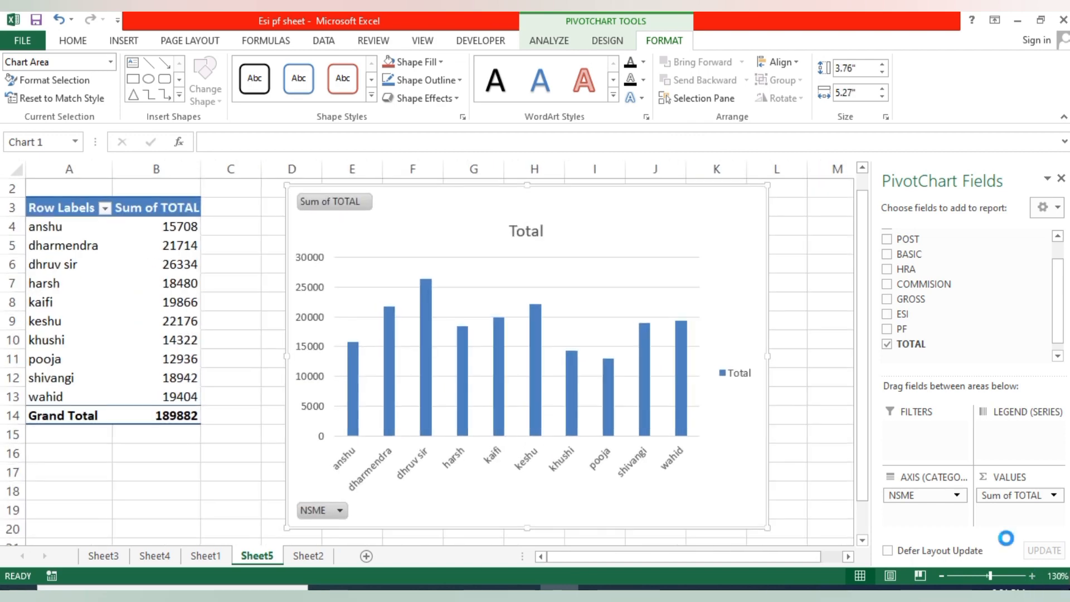
left_click(1032, 576)
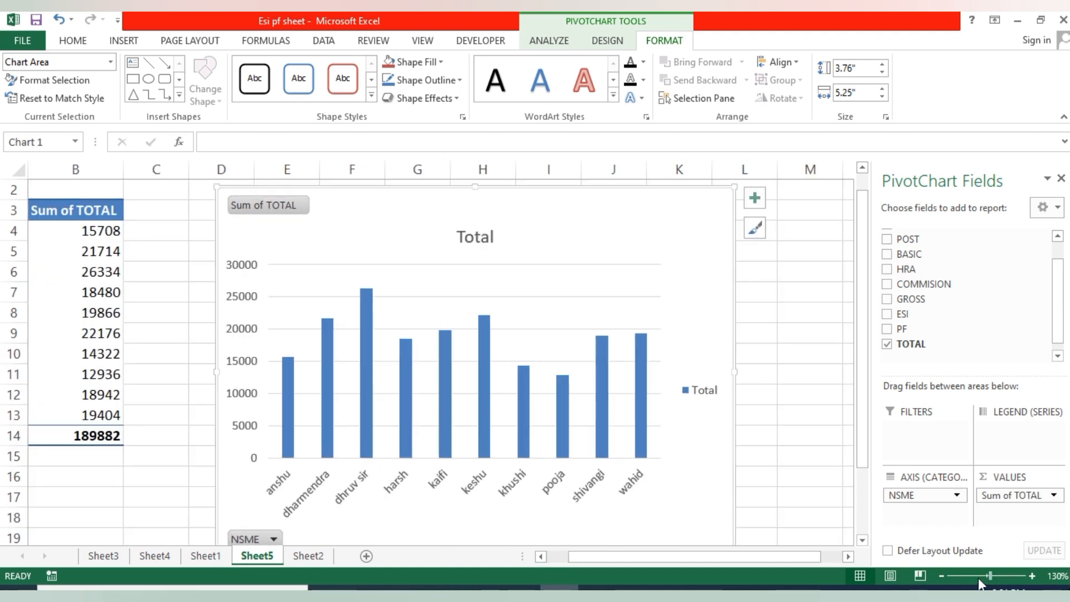
left_click(941, 576)
left_click(942, 575)
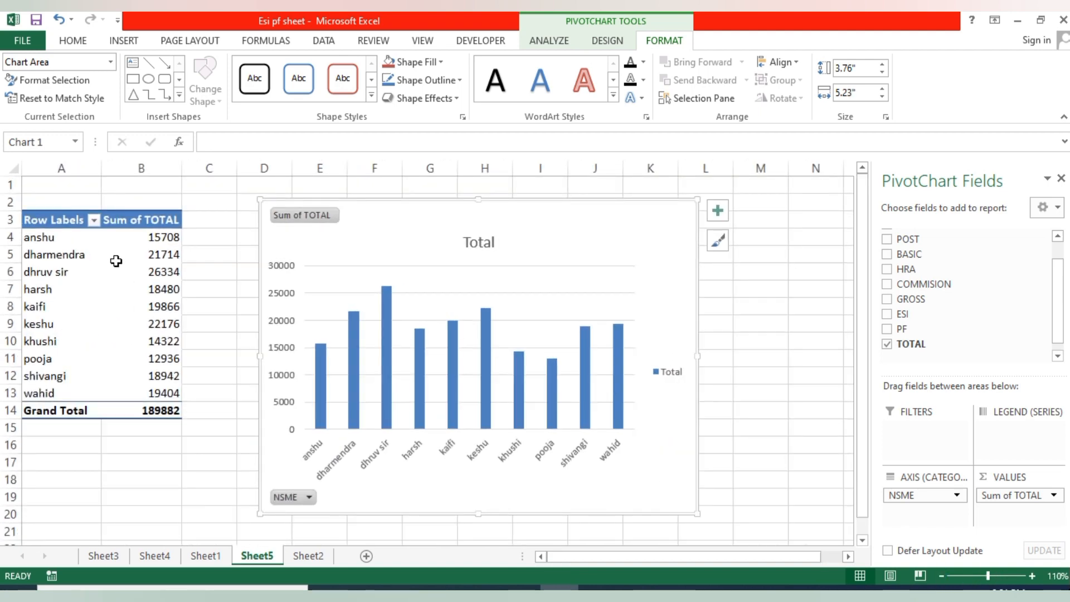
left_click(164, 310)
key("Up")
key("Up")
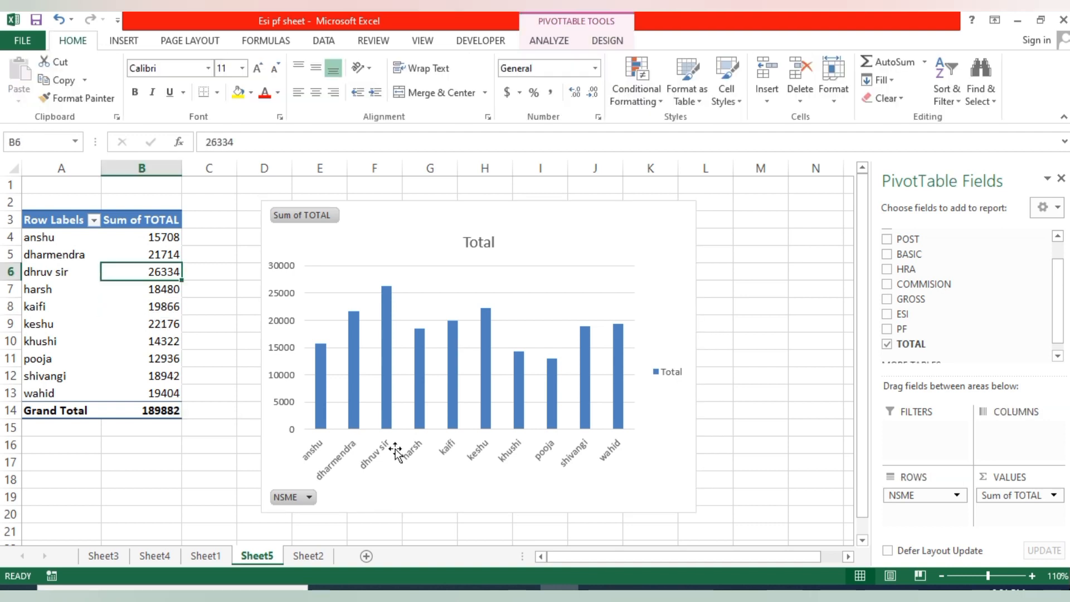
mouse_move(386, 291)
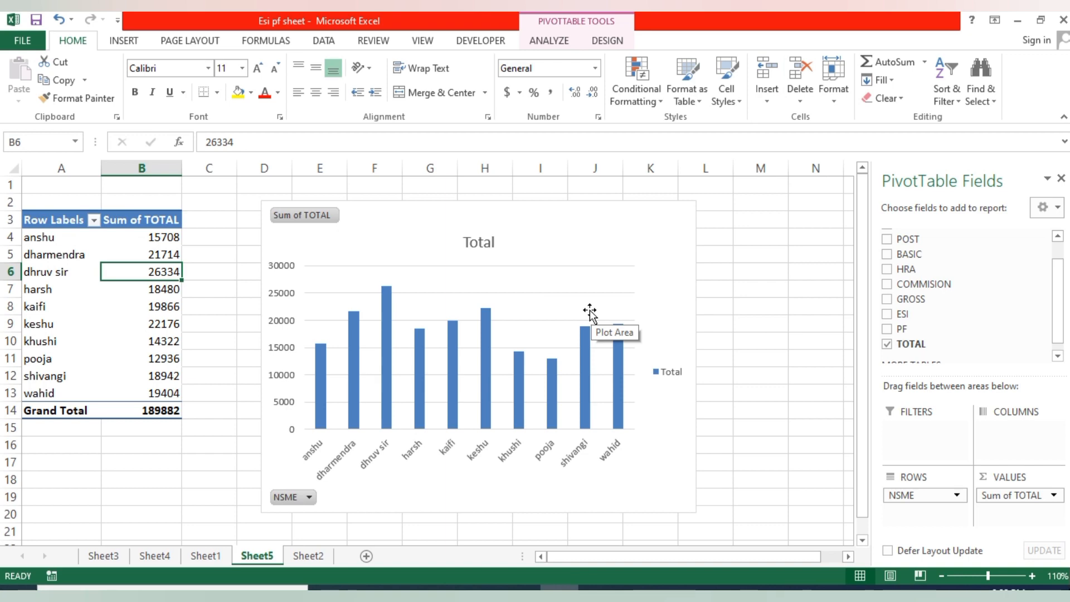
- Delete the clustered column PivotChart from Sheet5
scroll(591, 313, "up", 1, "ctrl")
scroll(588, 312, "up", 1, "ctrl")
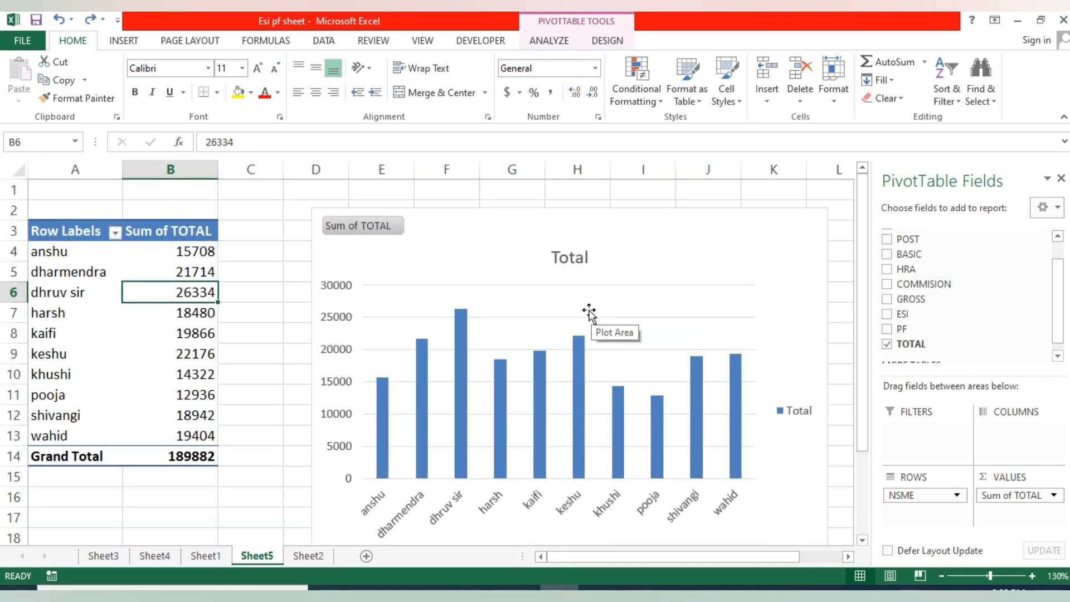
scroll(588, 313, "down", 1, "ctrl")
scroll(588, 313, "down", 1, "ctrl")
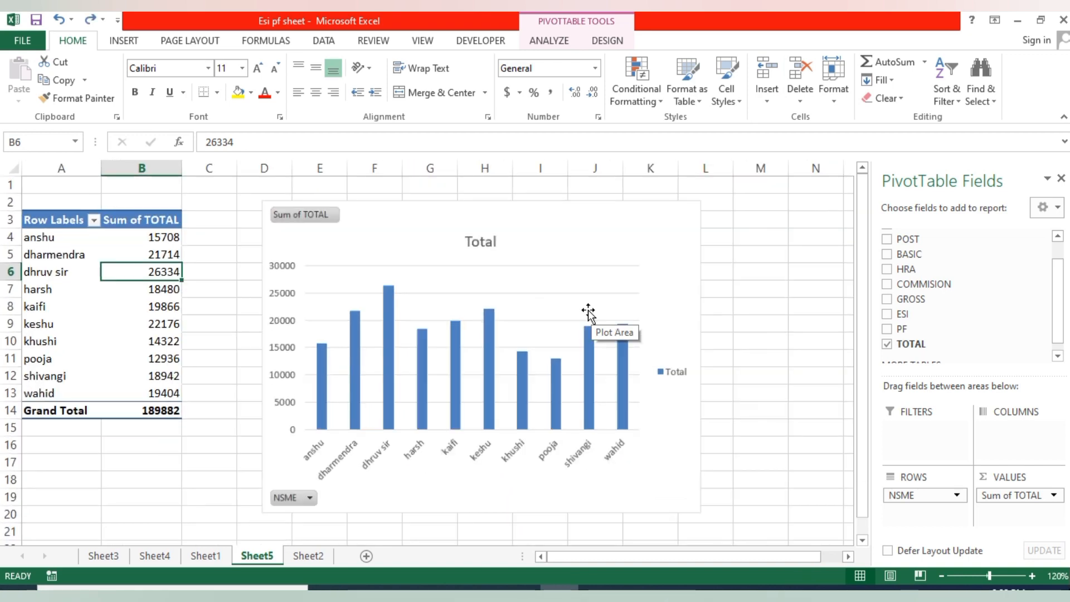
scroll(588, 313, "down", 1, "ctrl")
left_click(587, 309)
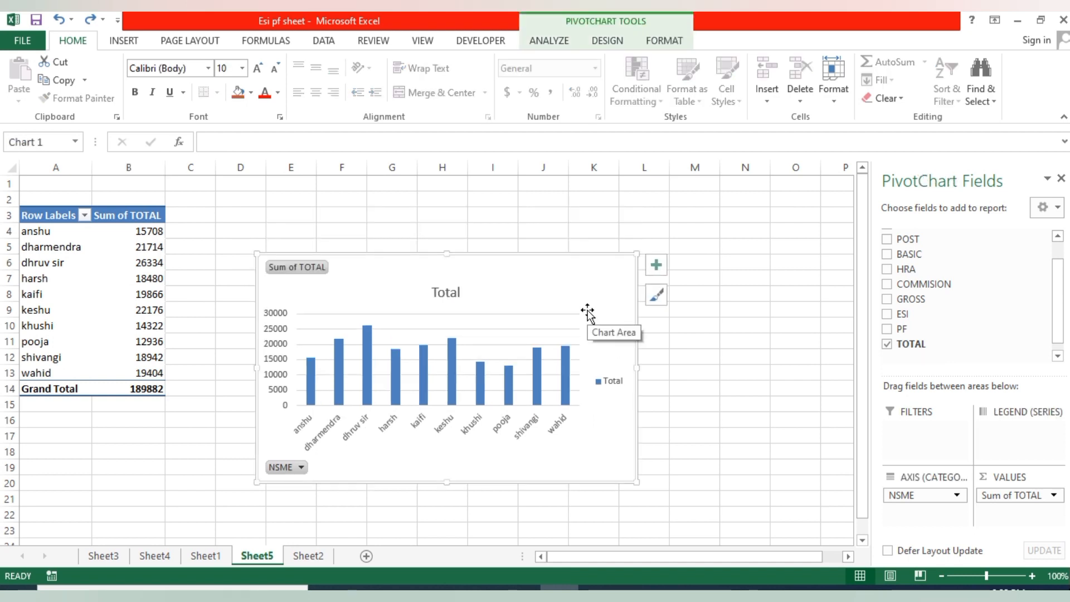
key("Delete")
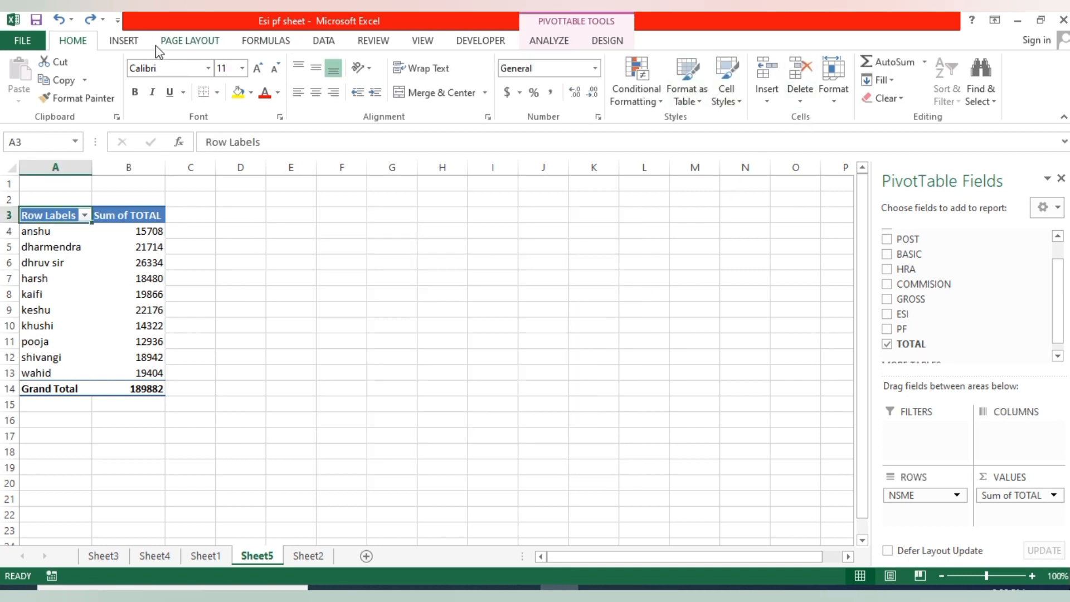
- Insert a pie PivotChart of the employee totals and enlarge it to span about columns D to N and rows 3 to 20
left_click(124, 41)
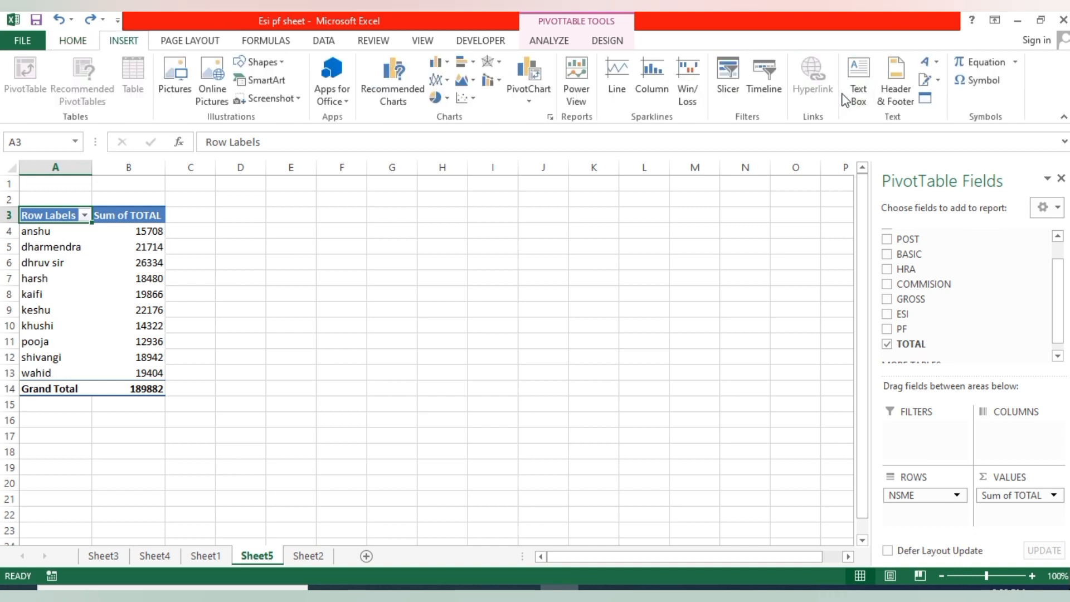
left_click(531, 102)
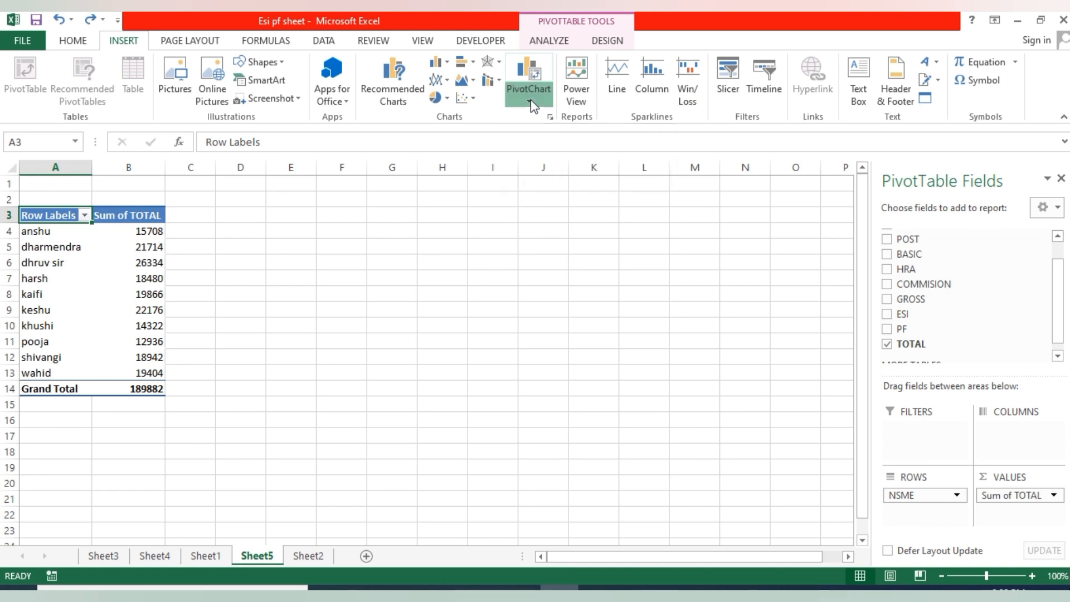
left_click(589, 119)
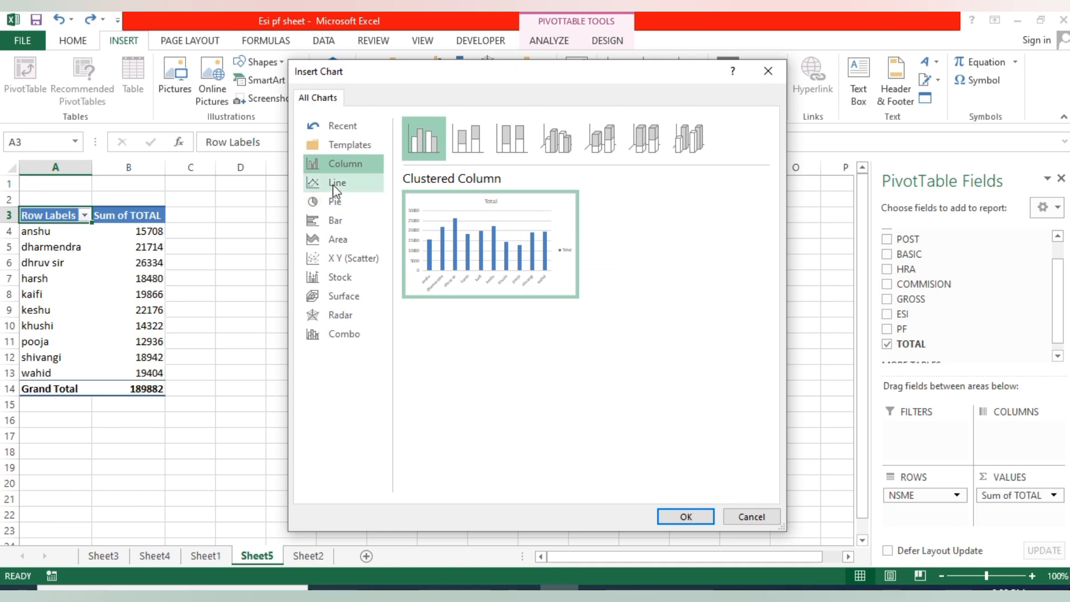
left_click(333, 185)
left_click(338, 200)
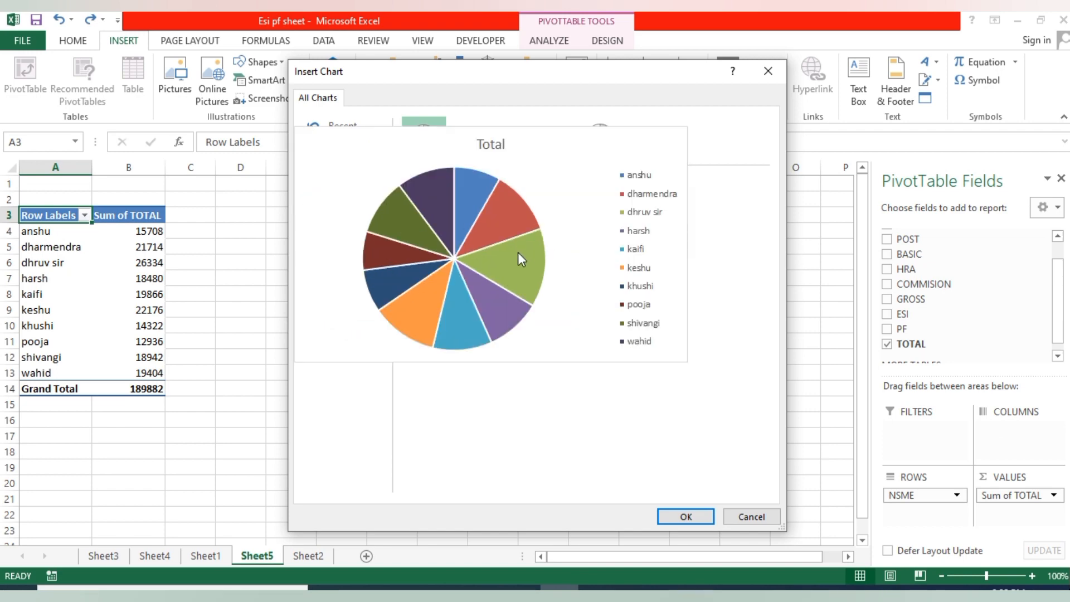
left_click(702, 516)
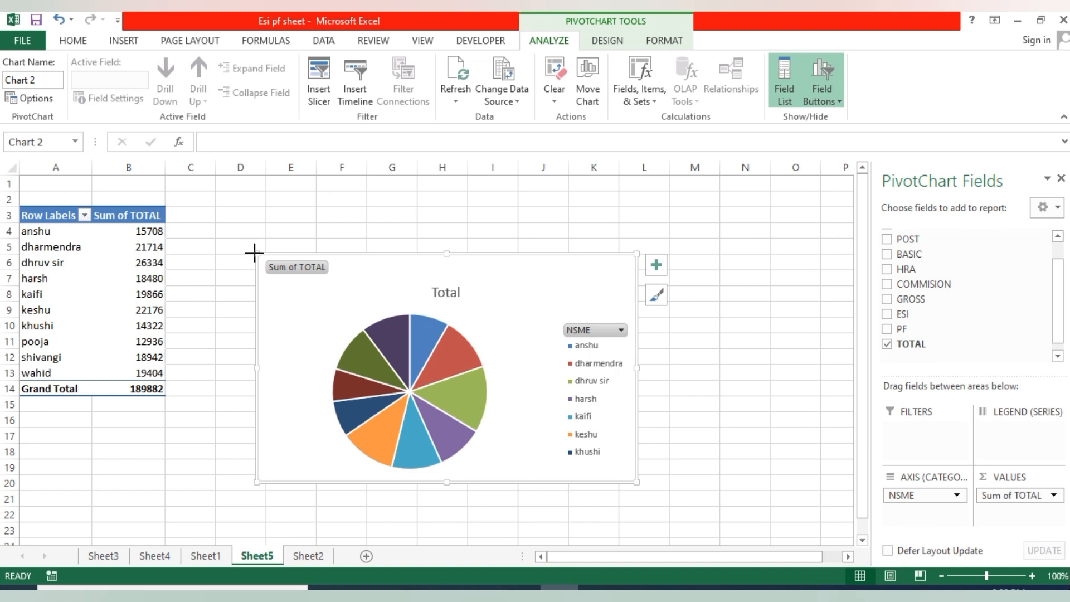
left_click_drag(252, 254, 250, 205)
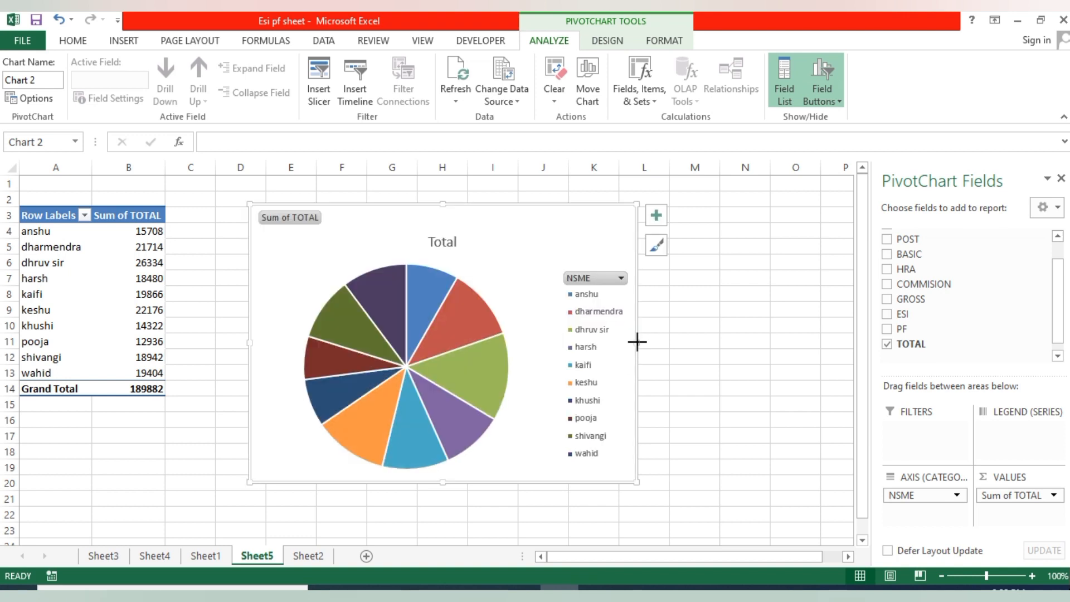
left_click_drag(636, 343, 770, 365)
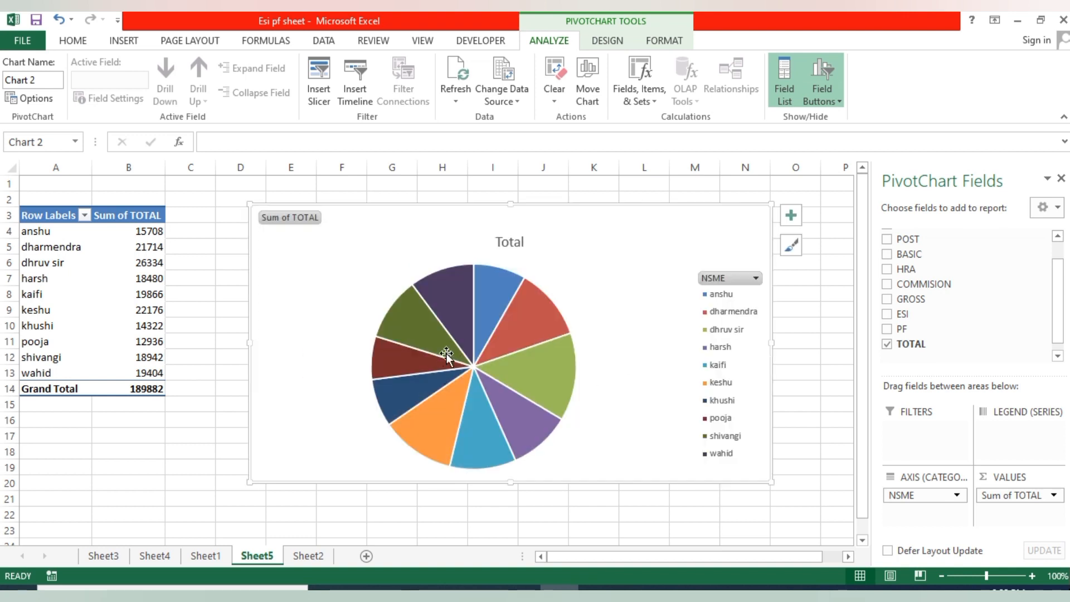
- Filter the pivot table's row labels to show only the second, third and fourth employees in the list
mouse_move(551, 385)
left_click(85, 216)
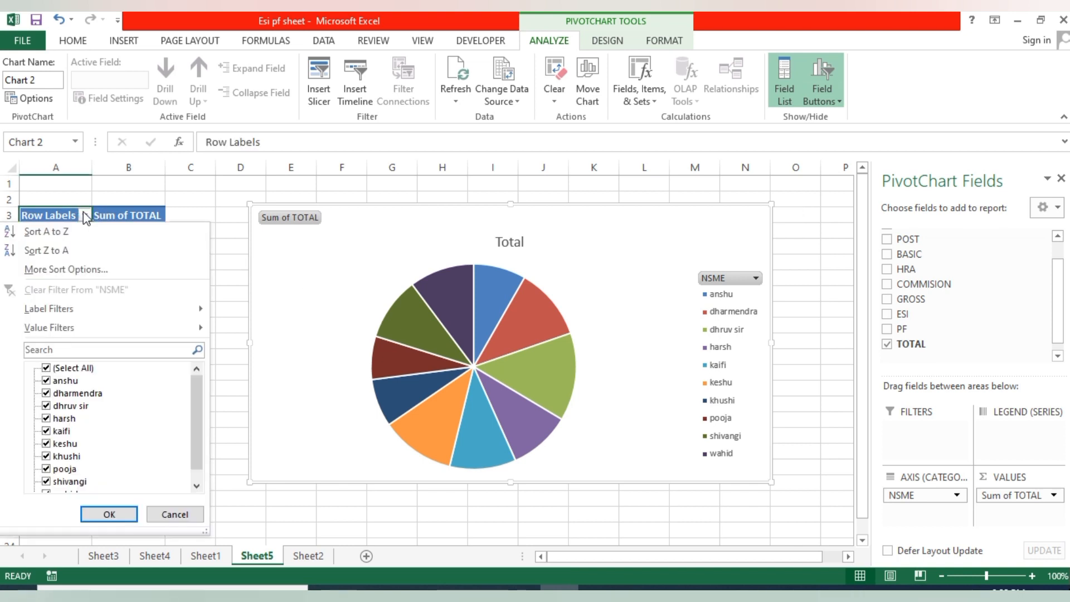
left_click(47, 369)
left_click(47, 393)
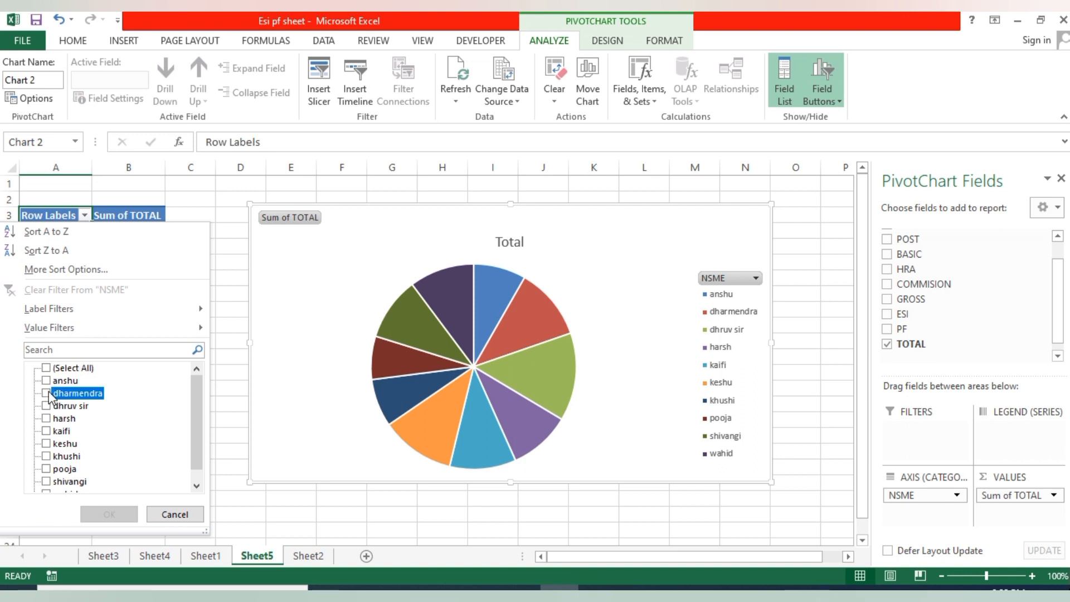
left_click(46, 405)
left_click(47, 418)
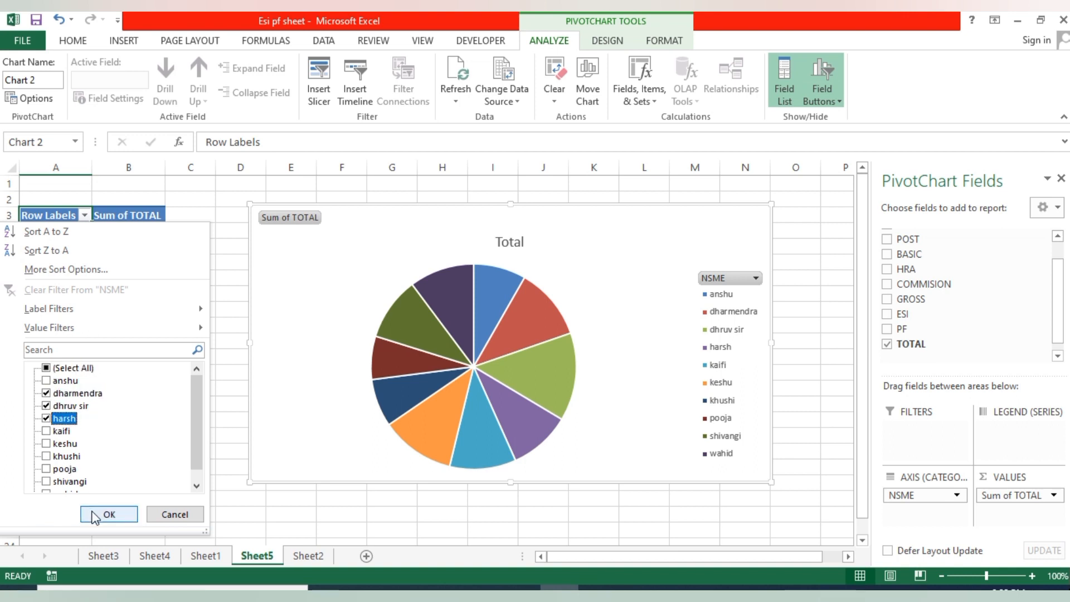
left_click(109, 513)
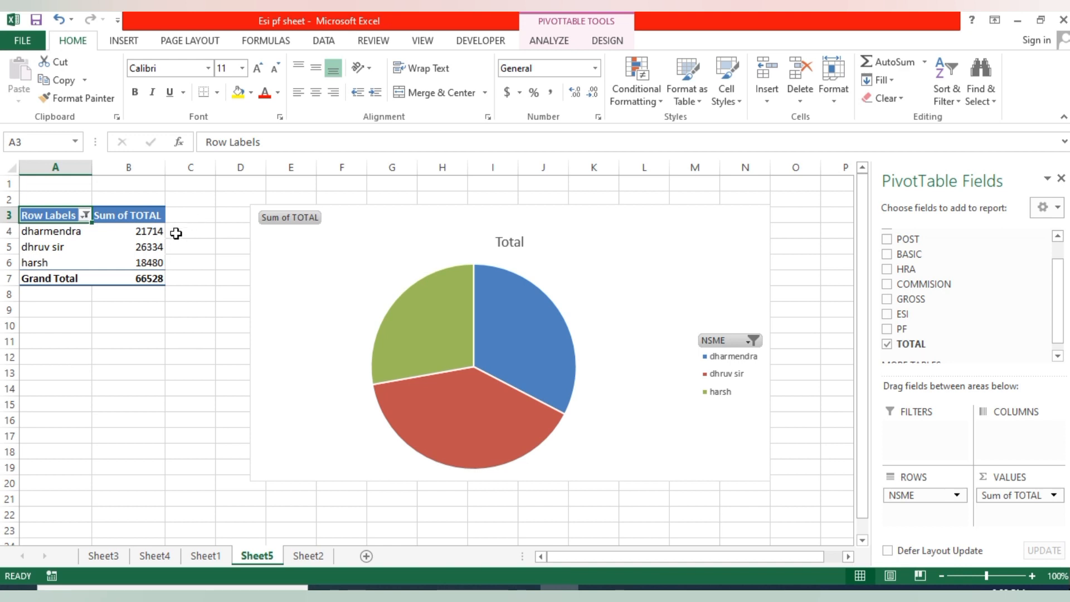
- Add the BASIC field to the pivot table values and reset the row label filter to include all employees
mouse_move(97, 224)
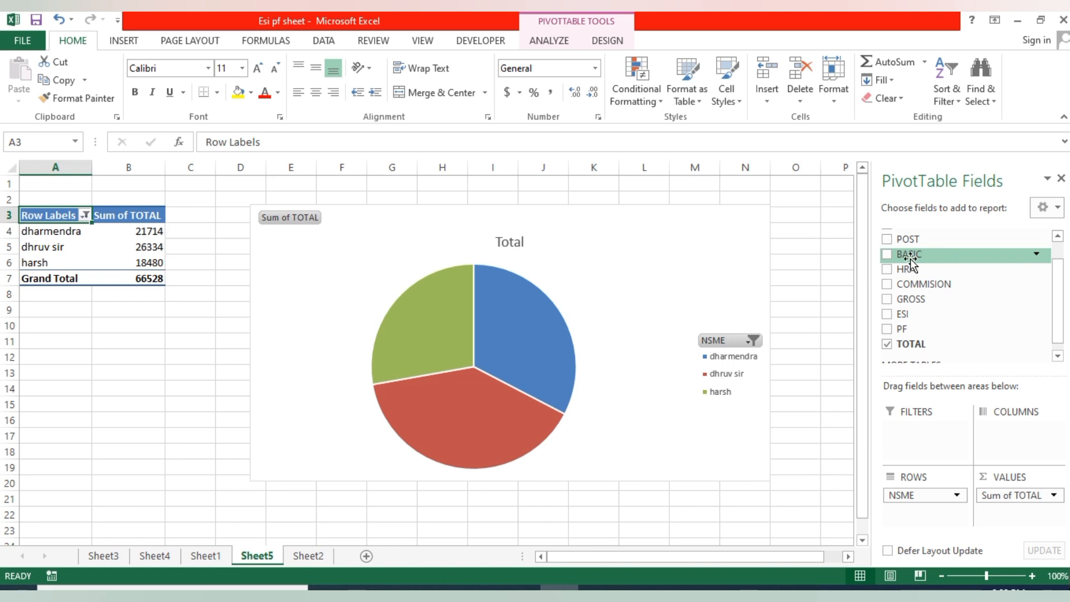
left_click(887, 254)
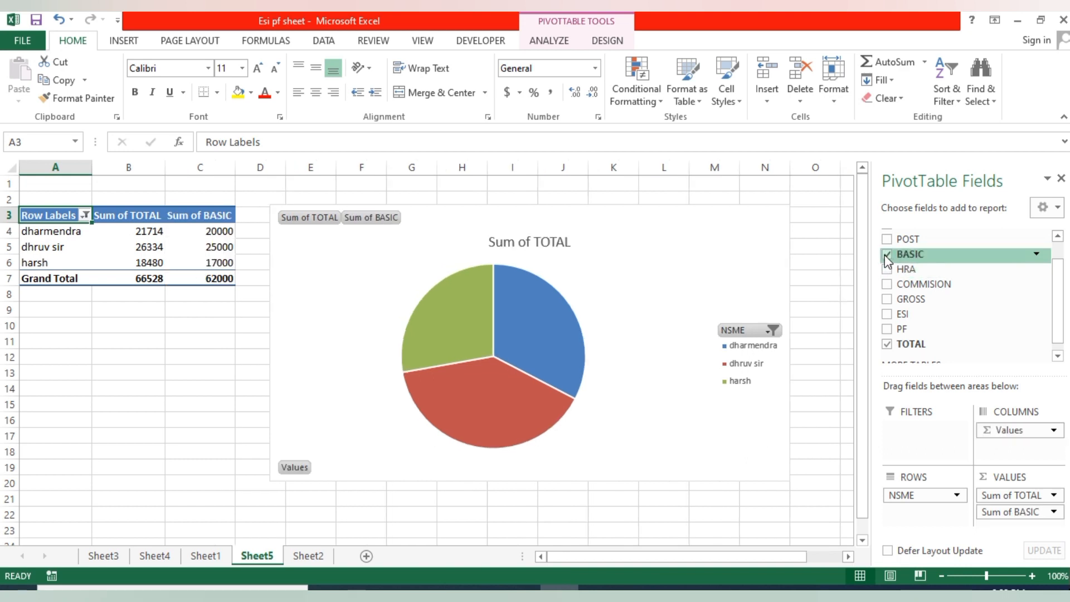
left_click(84, 215)
left_click(46, 368)
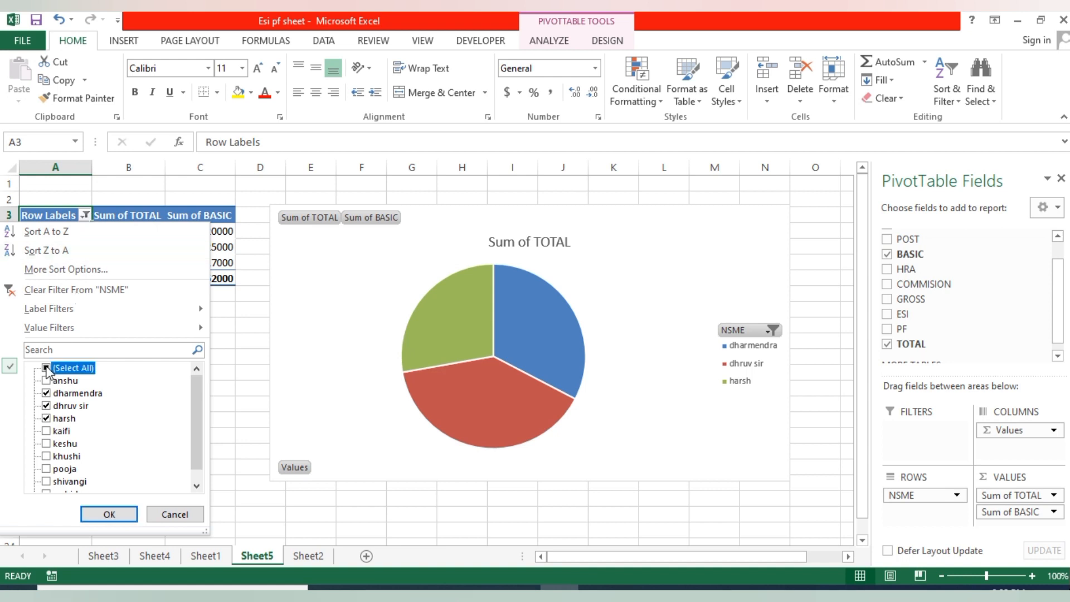
left_click(103, 513)
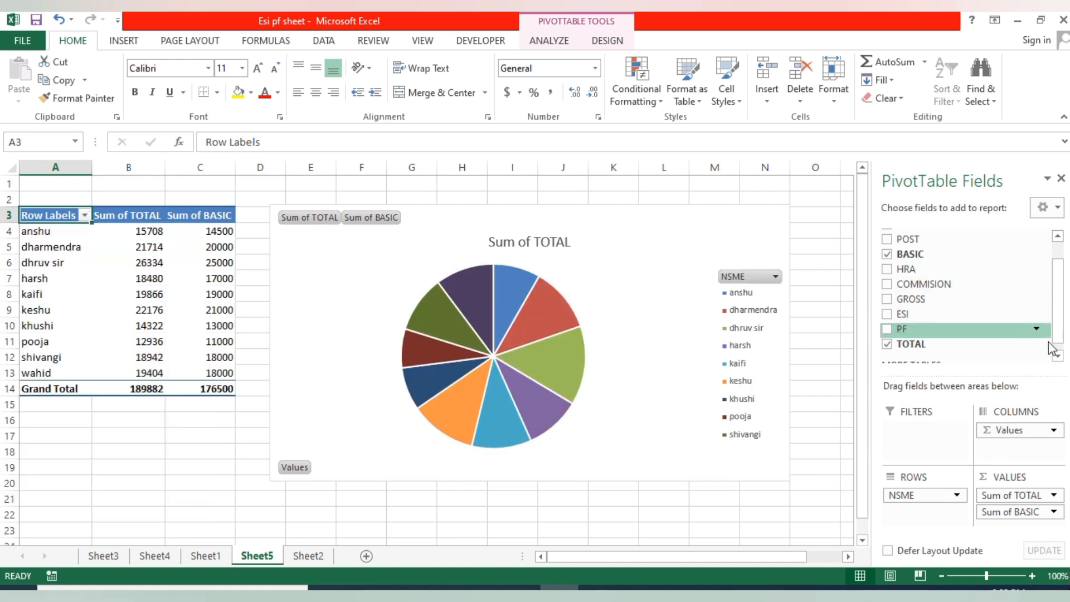
- Remove BASIC and TOTAL from the pivot table values and add PF so the pie chart plots PF per employee
left_click(886, 255)
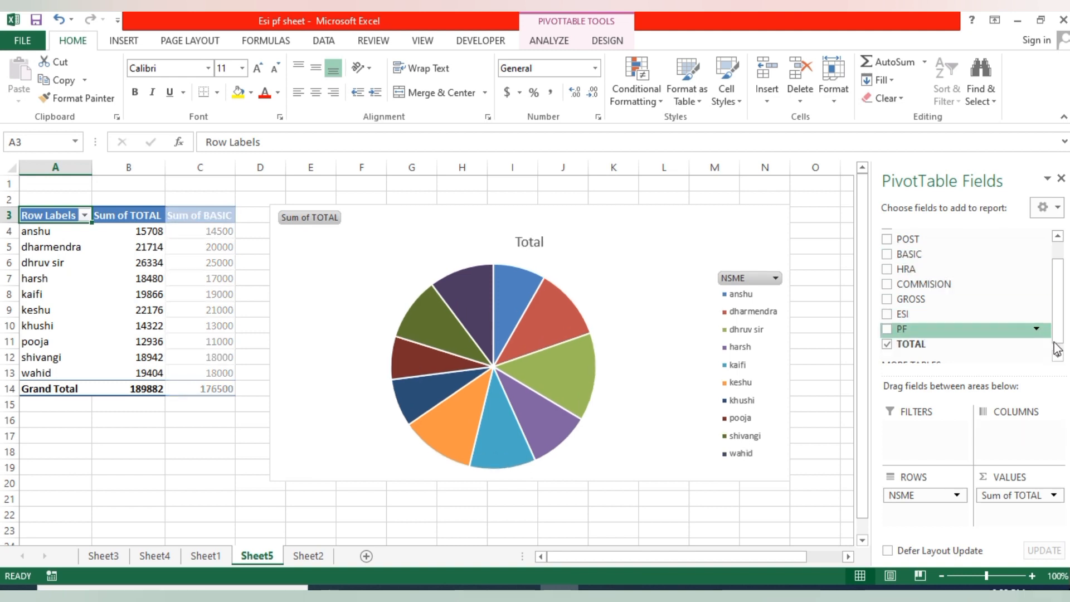
left_click(1057, 355)
left_click(886, 319)
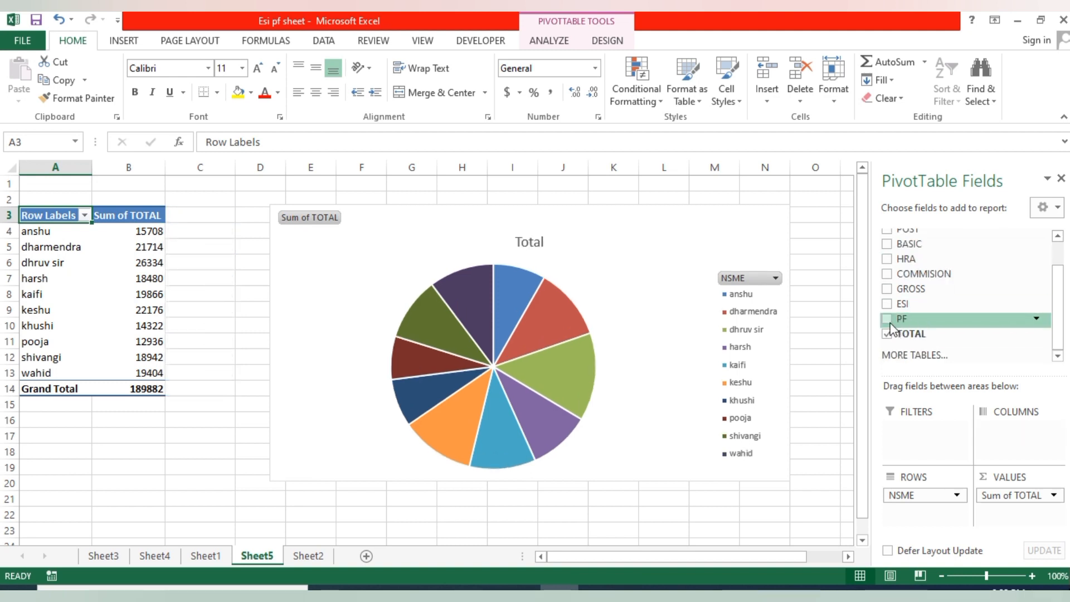
left_click(889, 334)
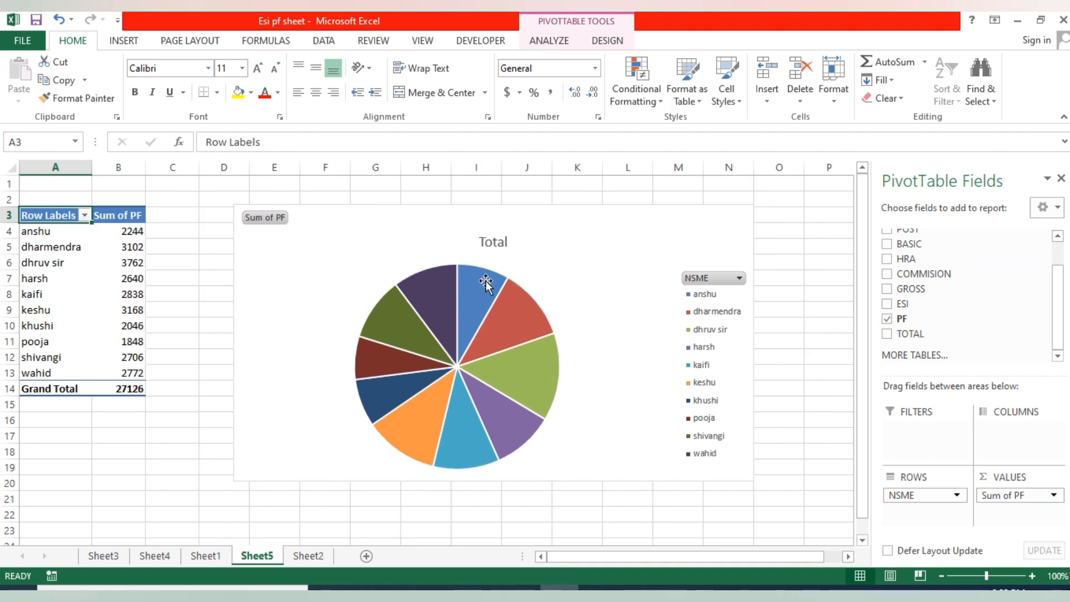
mouse_move(483, 331)
mouse_move(528, 389)
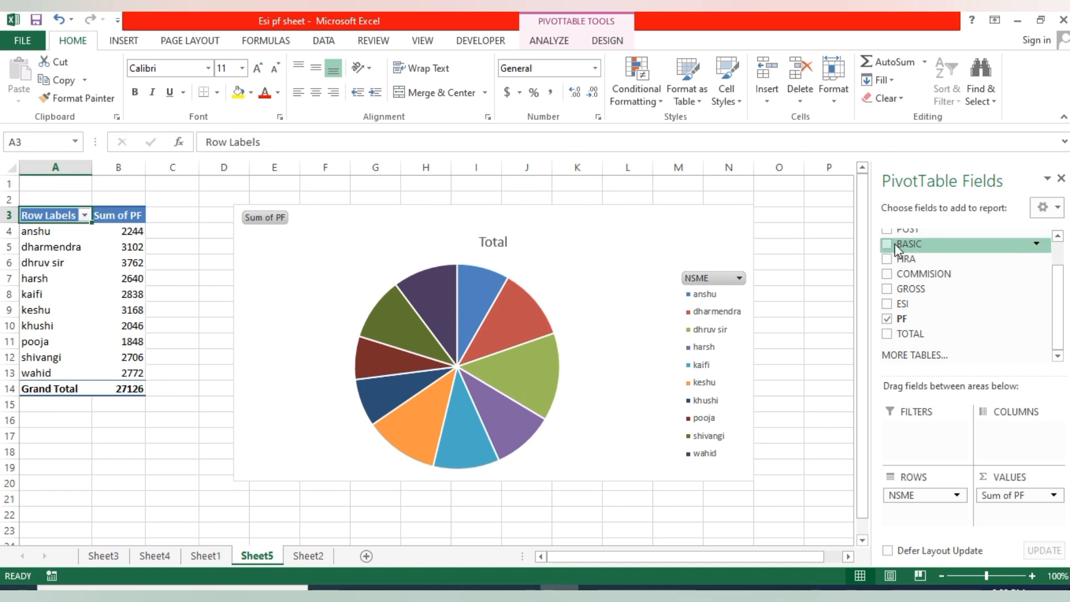
- Replace the PF field with BASIC in the pivot table values so the pie chart plots basic salary
left_click(887, 318)
left_click_drag(1058, 283, 1059, 261)
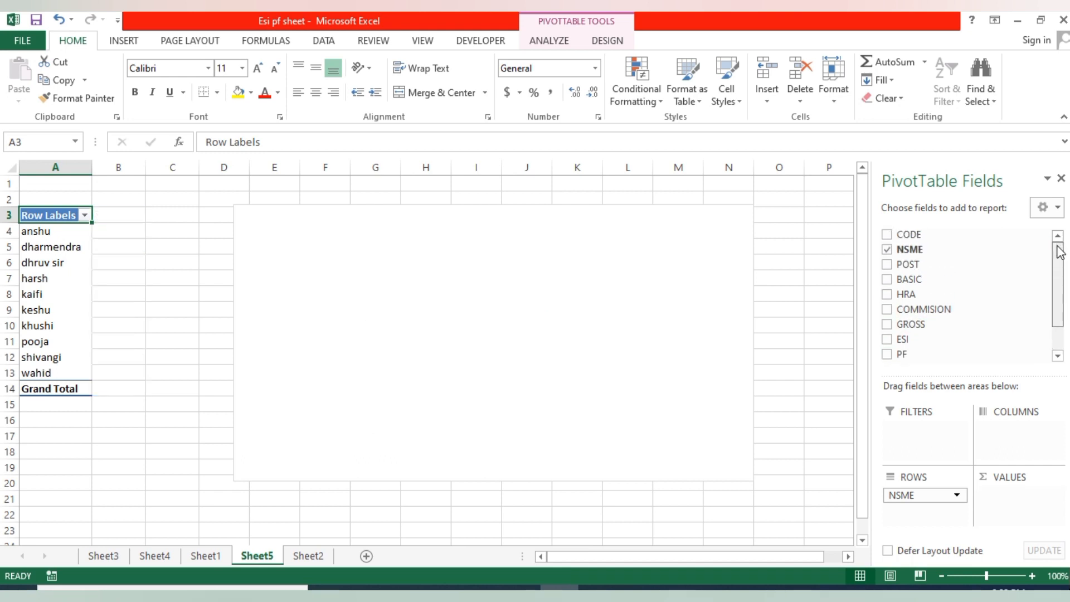
left_click(887, 279)
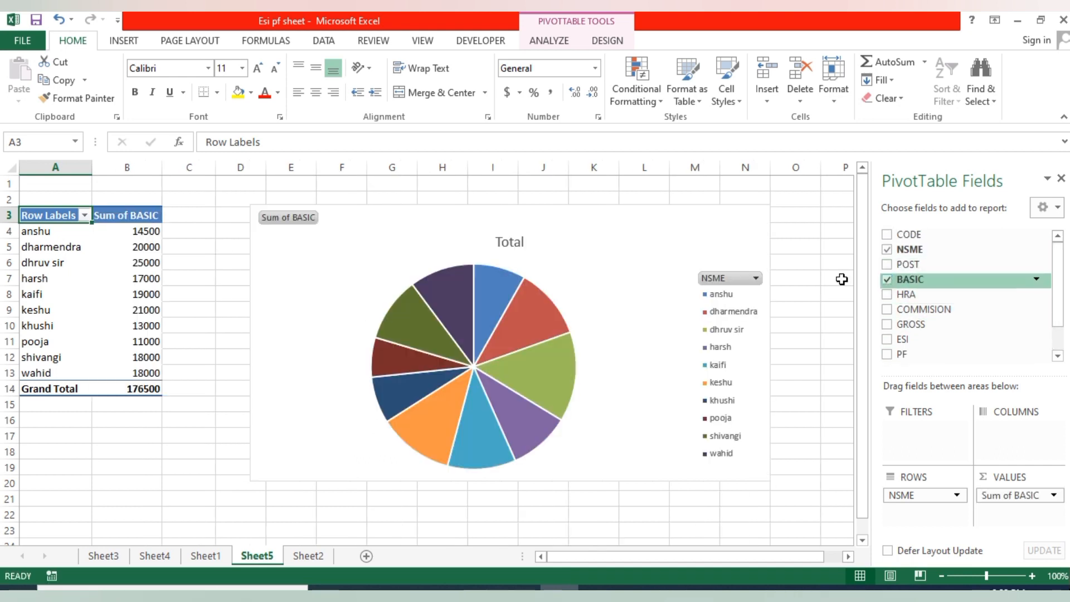
mouse_move(550, 365)
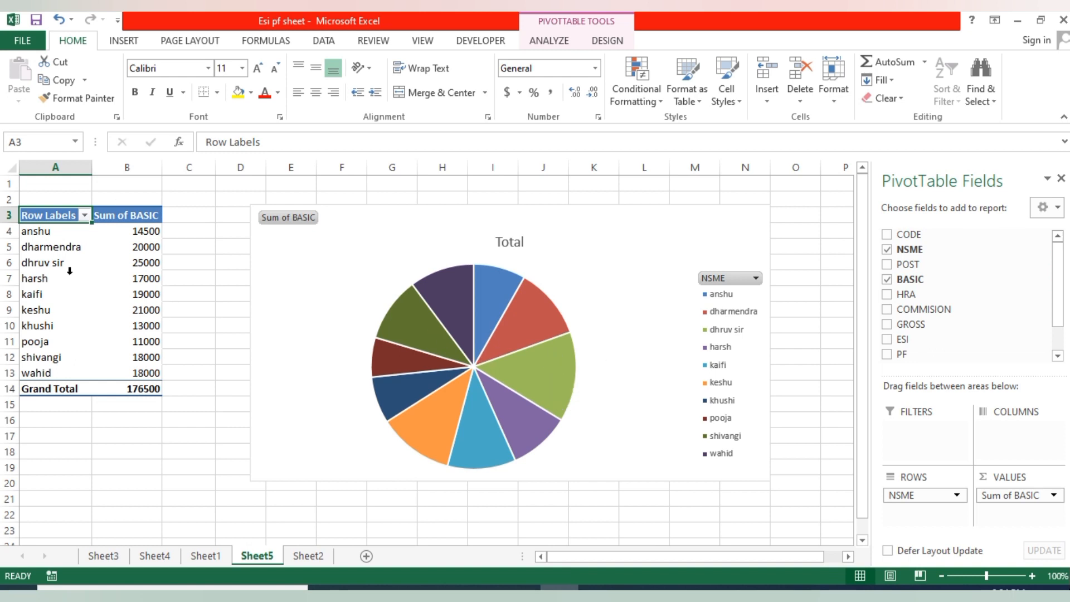
- Filter the pivot table's row labels to show only the third, fourth and fifth employees in the list
left_click(84, 216)
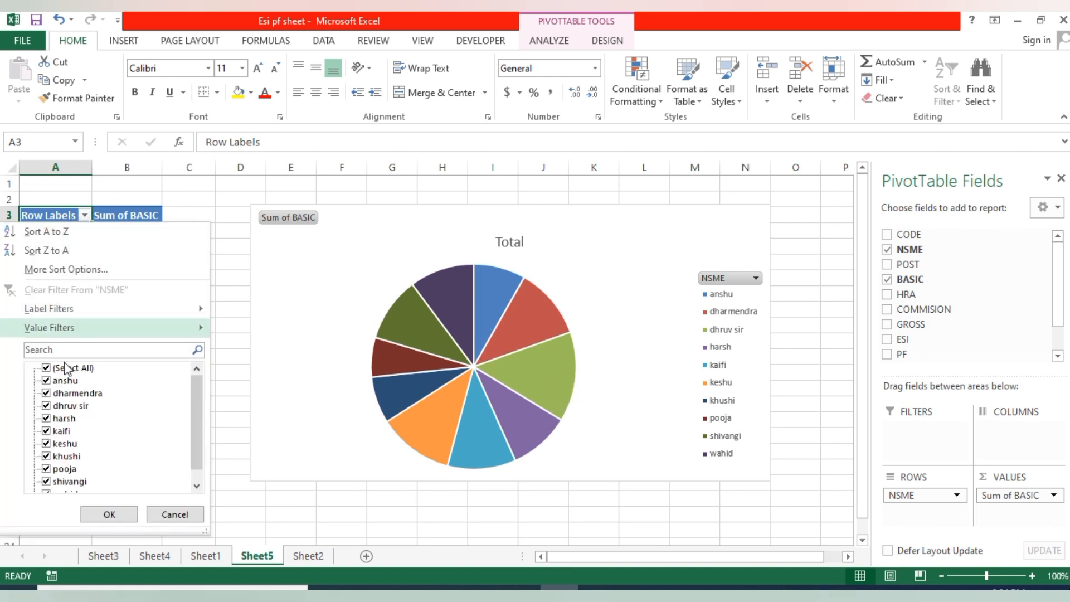
left_click(46, 367)
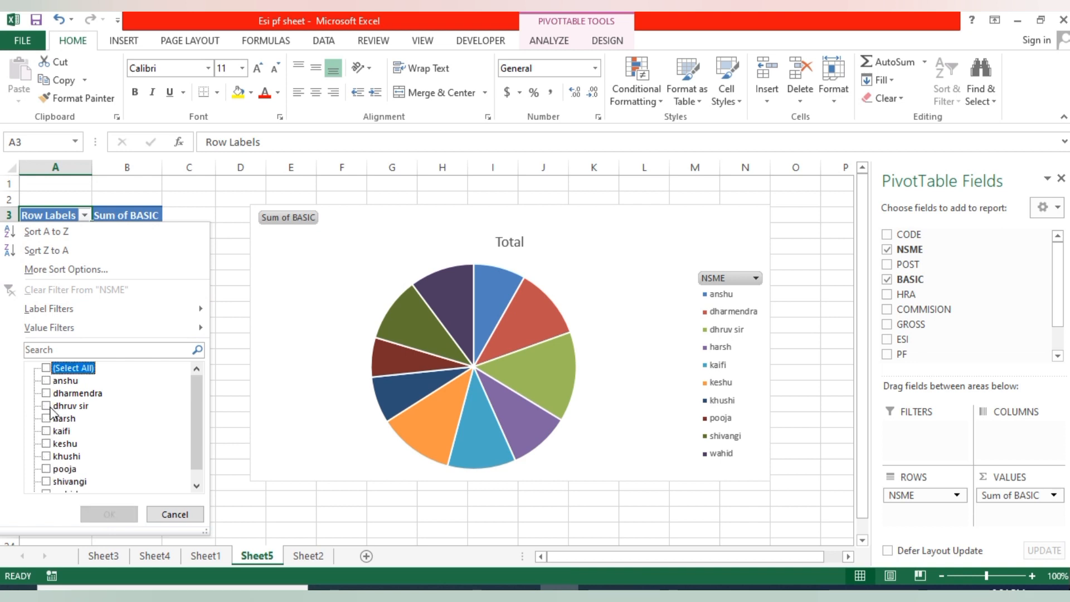
left_click(46, 418)
left_click(46, 431)
left_click(46, 406)
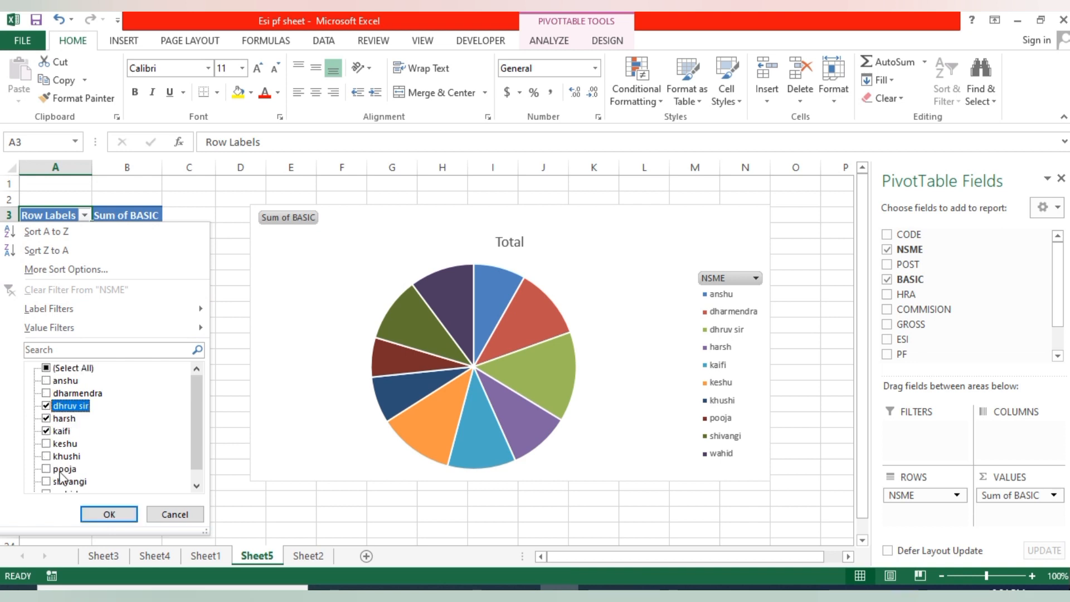
left_click(100, 514)
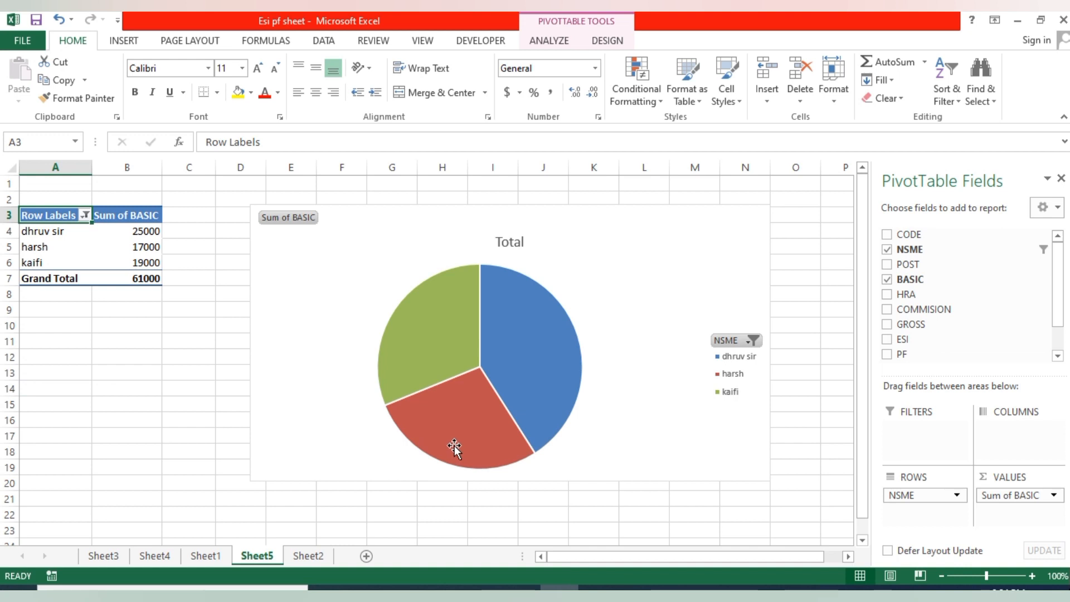